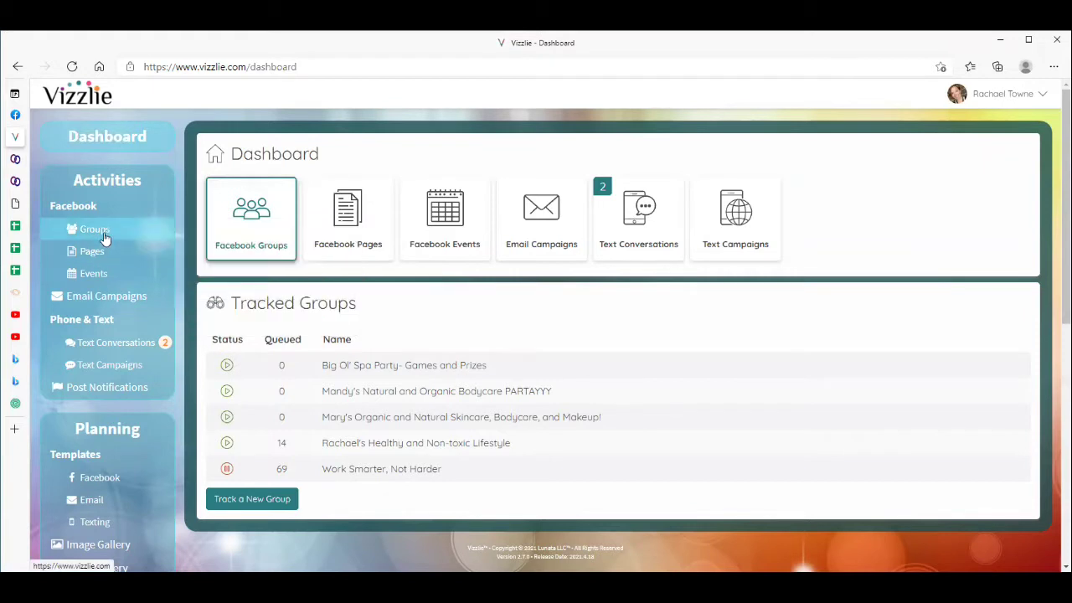
Review the three timed messages in the 'Thank you for your order' texting template, then go to Text Campaigns.
{"action": "mouse_move", "coordinate": [101, 275]}
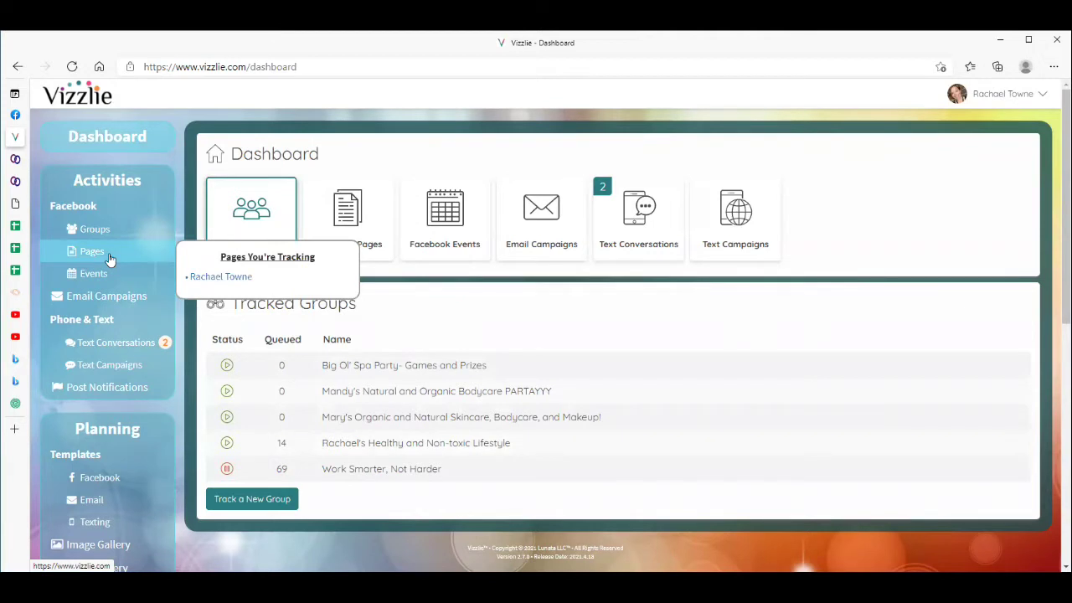
{"action": "scroll", "coordinate": [130, 208], "scroll_direction": "down", "scroll_amount": 2}
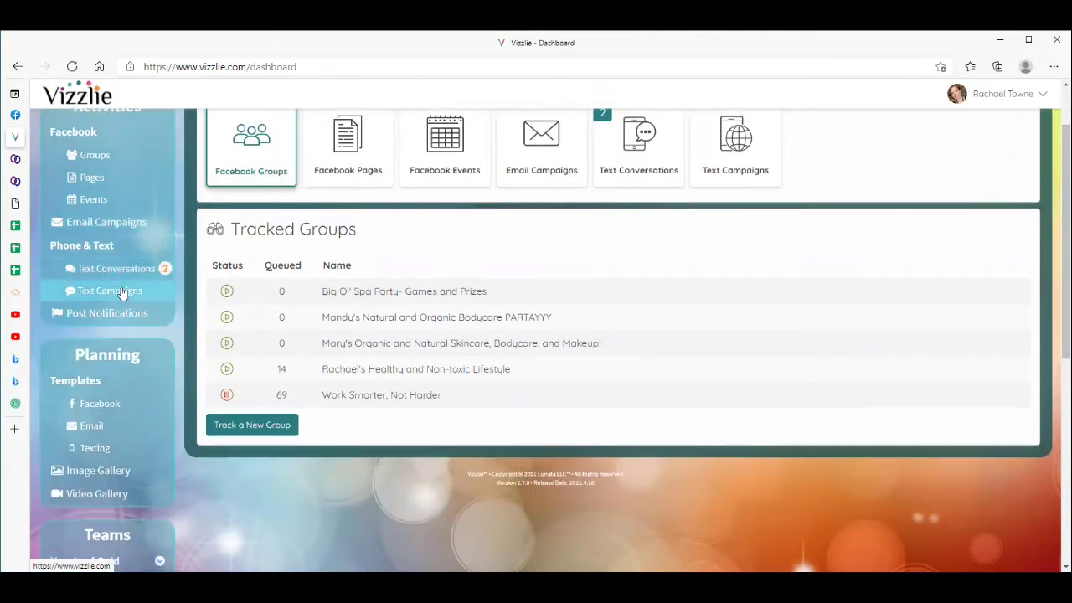
{"action": "scroll", "coordinate": [121, 294], "scroll_direction": "down", "scroll_amount": 6}
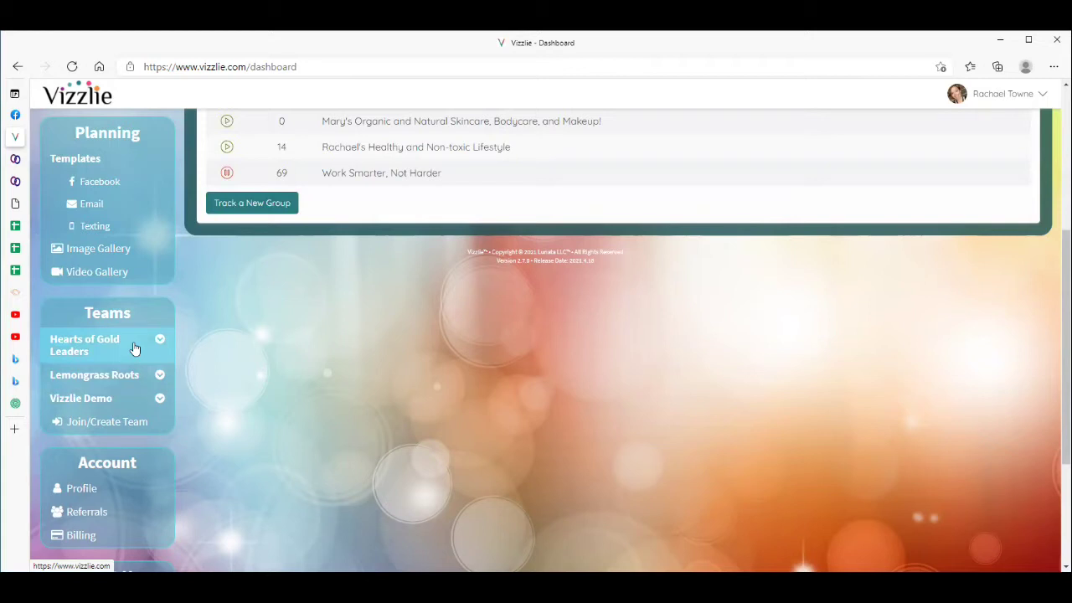
{"action": "scroll", "coordinate": [134, 349], "scroll_direction": "up", "scroll_amount": 3}
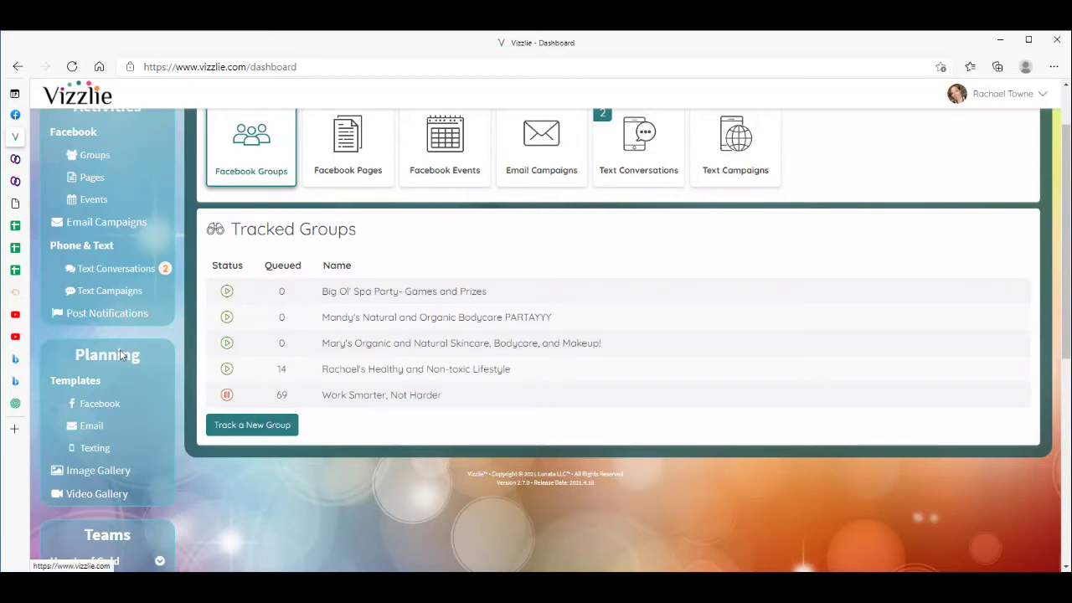
{"action": "left_click", "coordinate": [96, 446]}
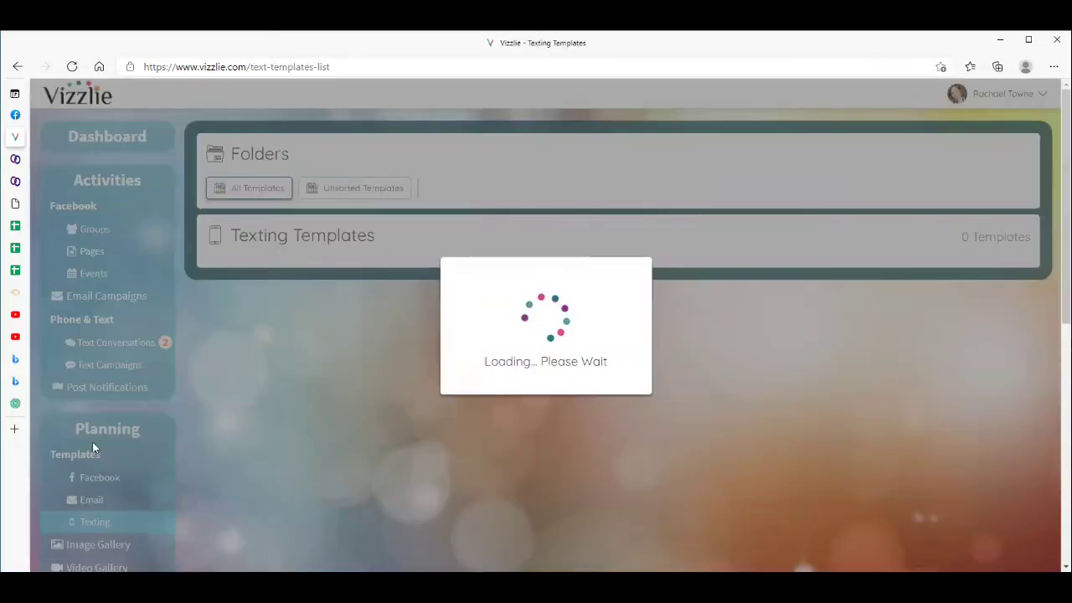
{"action": "scroll", "coordinate": [461, 357], "scroll_direction": "down", "scroll_amount": 3}
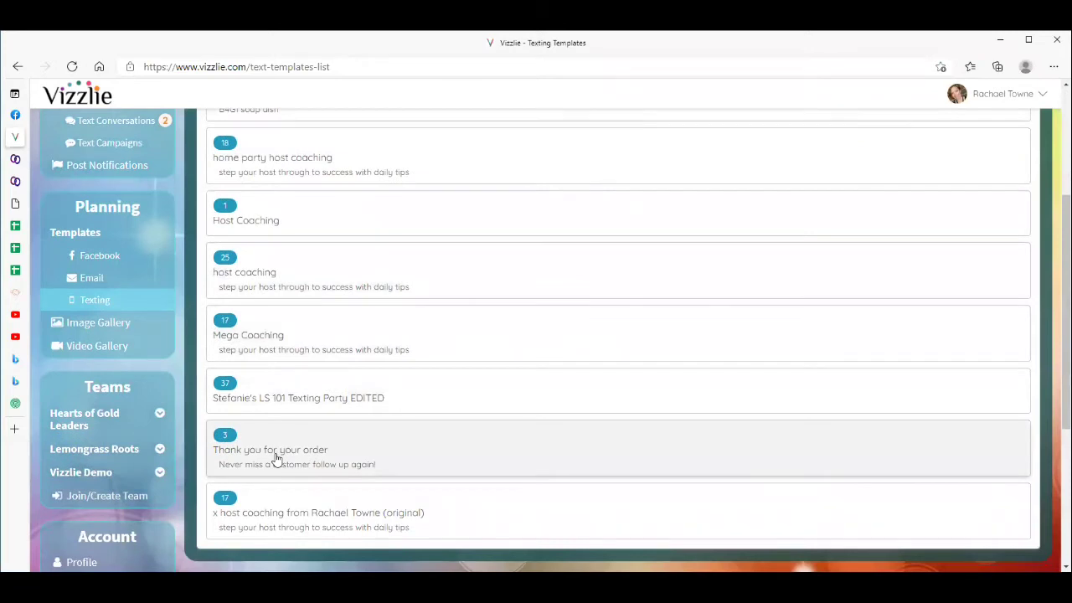
{"action": "left_click", "coordinate": [277, 458]}
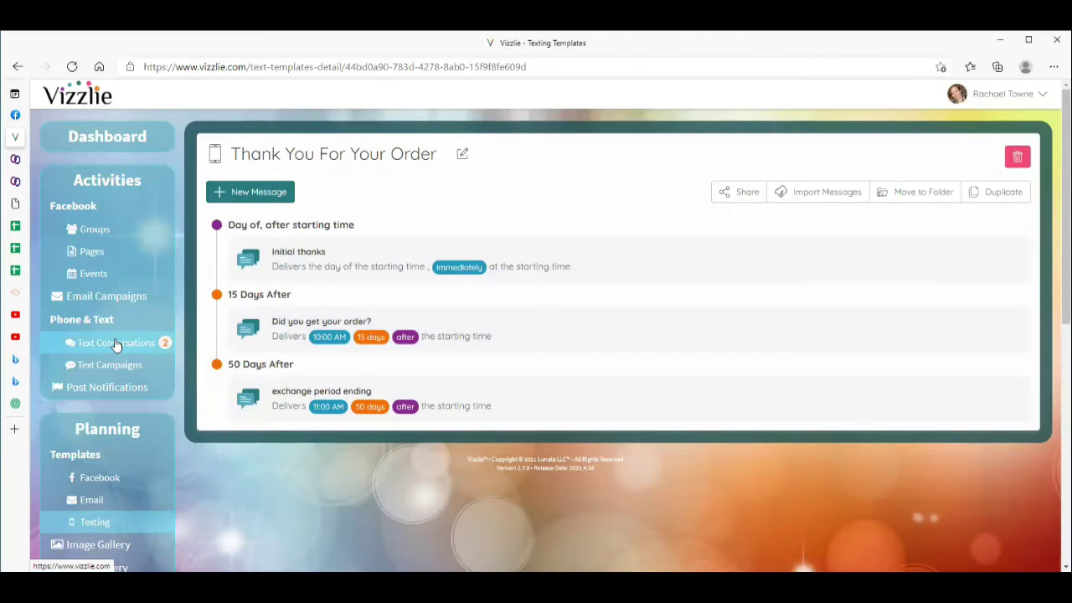
{"action": "left_click", "coordinate": [113, 361]}
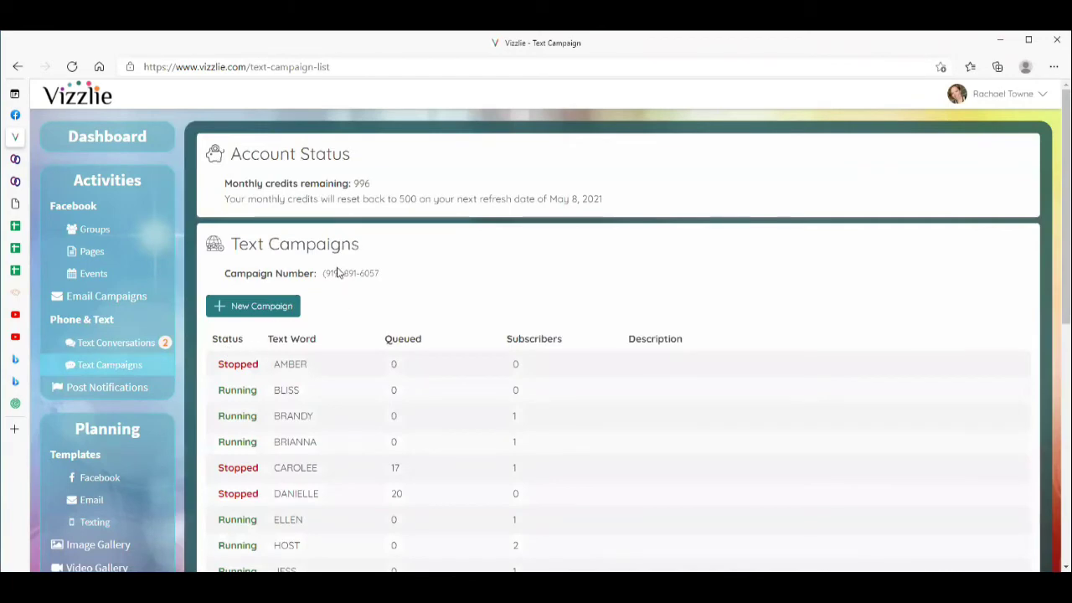
Look over the RHONDA campaign's scheduled messages, then move on to Text Conversations.
{"action": "scroll", "coordinate": [345, 300], "scroll_direction": "down", "scroll_amount": 6}
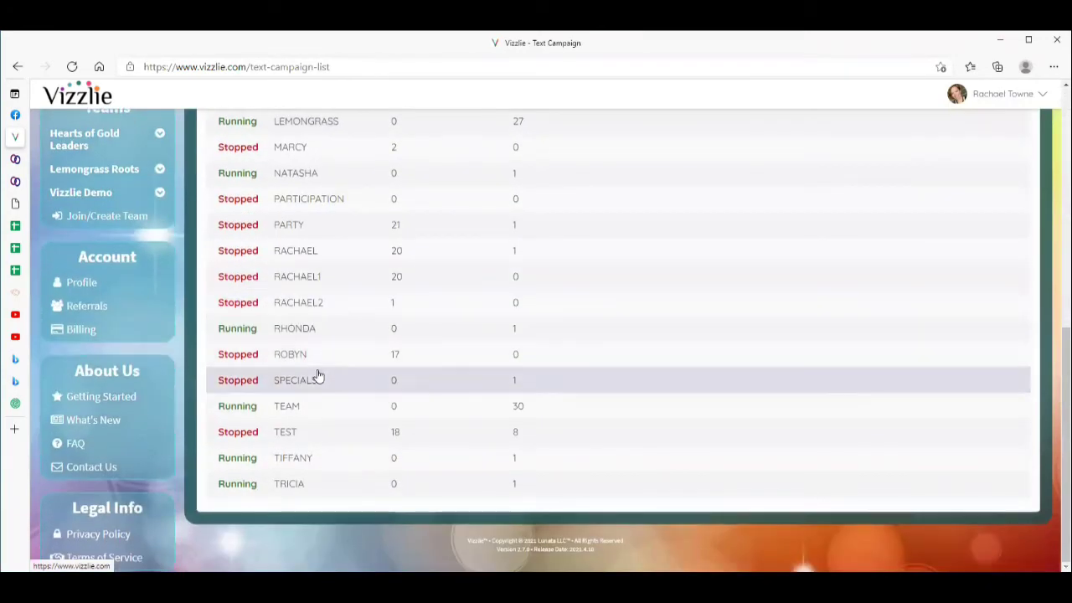
{"action": "scroll", "coordinate": [271, 419], "scroll_direction": "up", "scroll_amount": 1}
{"action": "left_click", "coordinate": [268, 414]}
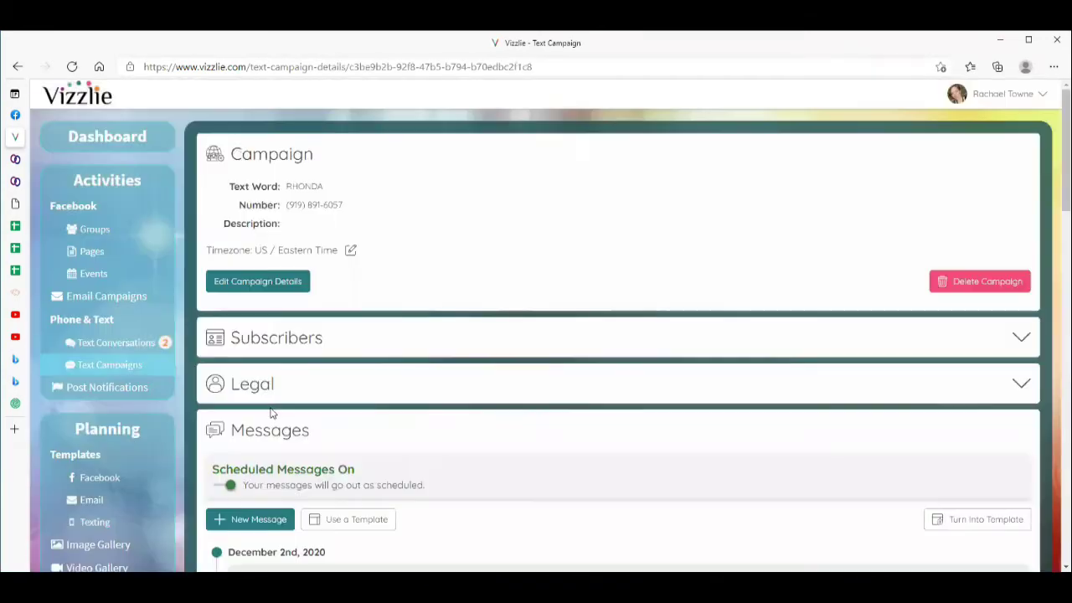
{"action": "scroll", "coordinate": [341, 409], "scroll_direction": "down", "scroll_amount": 2}
{"action": "scroll", "coordinate": [340, 409], "scroll_direction": "down", "scroll_amount": 1}
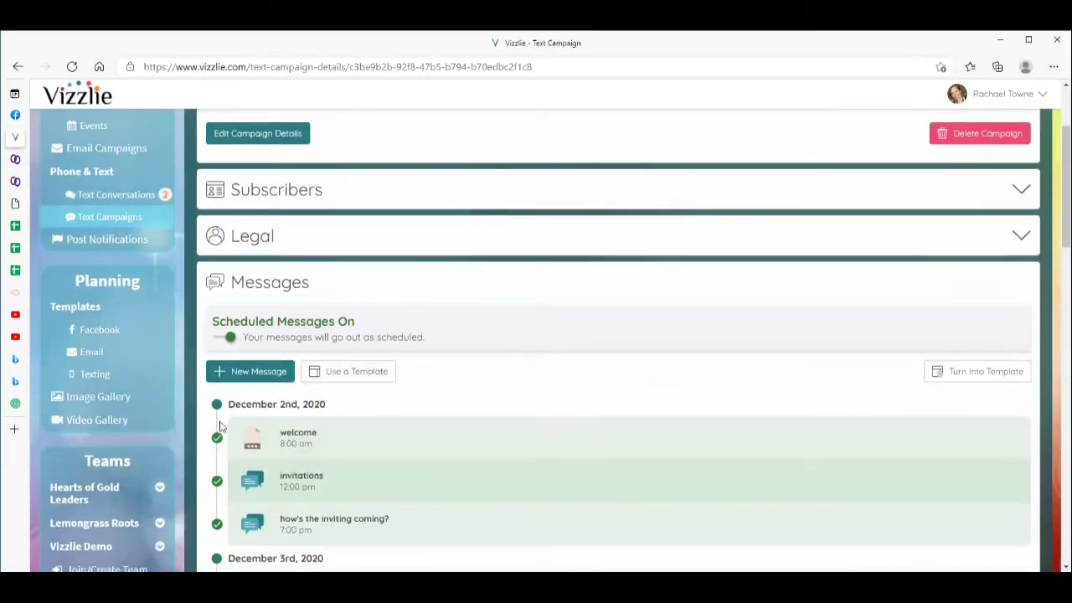
{"action": "scroll", "coordinate": [277, 408], "scroll_direction": "up", "scroll_amount": 3}
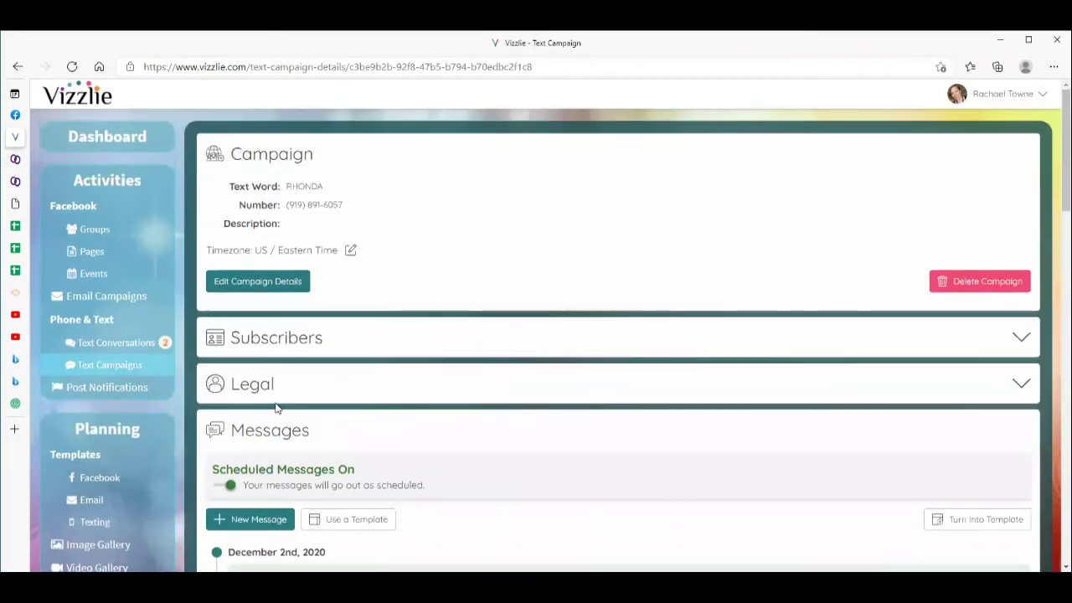
{"action": "left_click", "coordinate": [123, 343]}
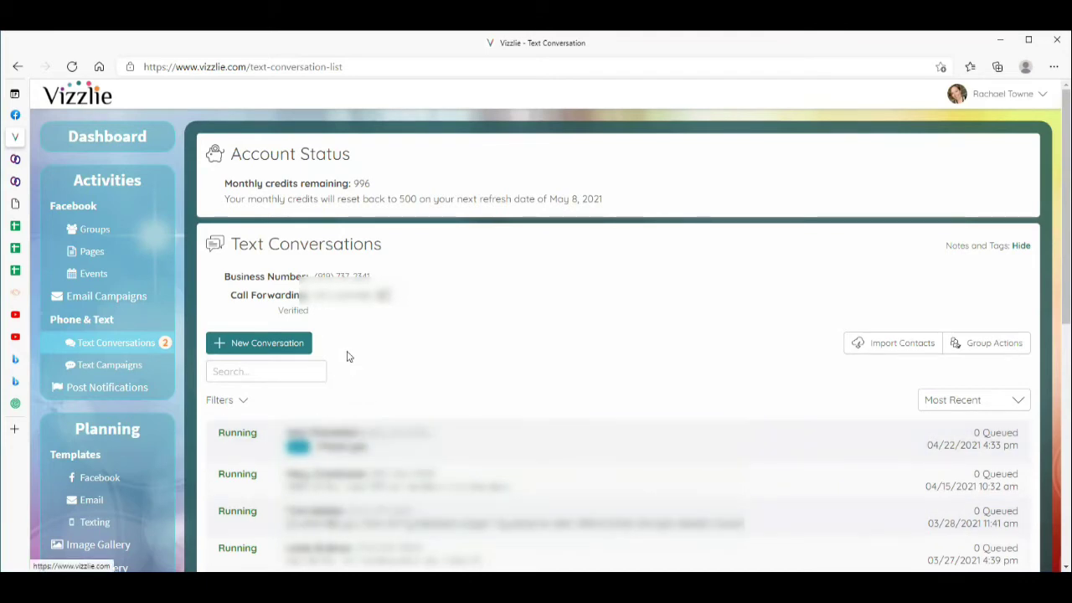
Start a new conversation and enter the demo contact's first name, last name and phone number.
{"action": "left_click", "coordinate": [284, 344]}
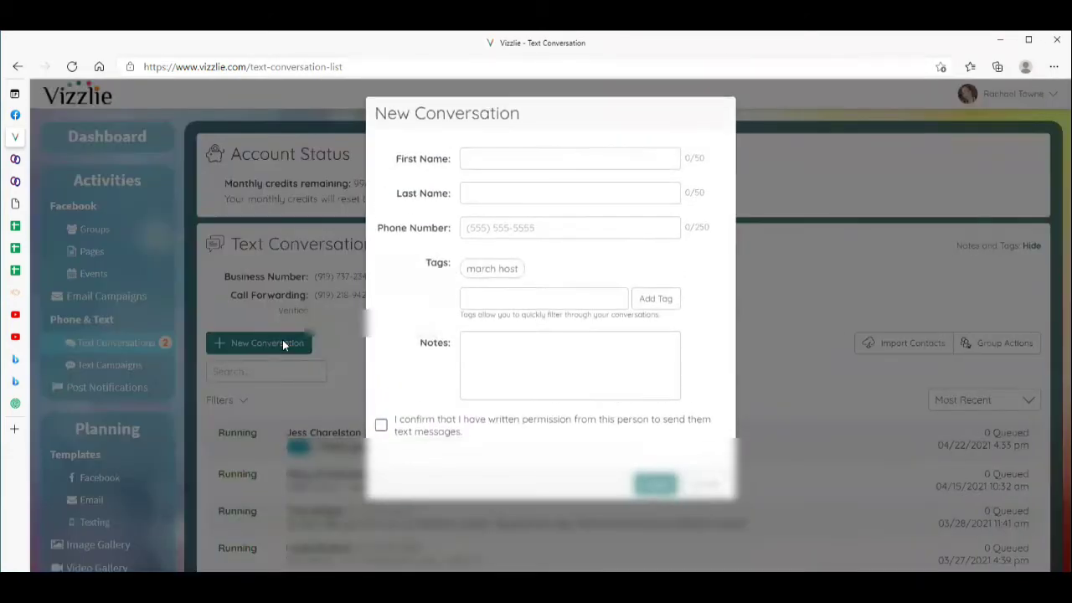
{"action": "type", "text": "Demo"}
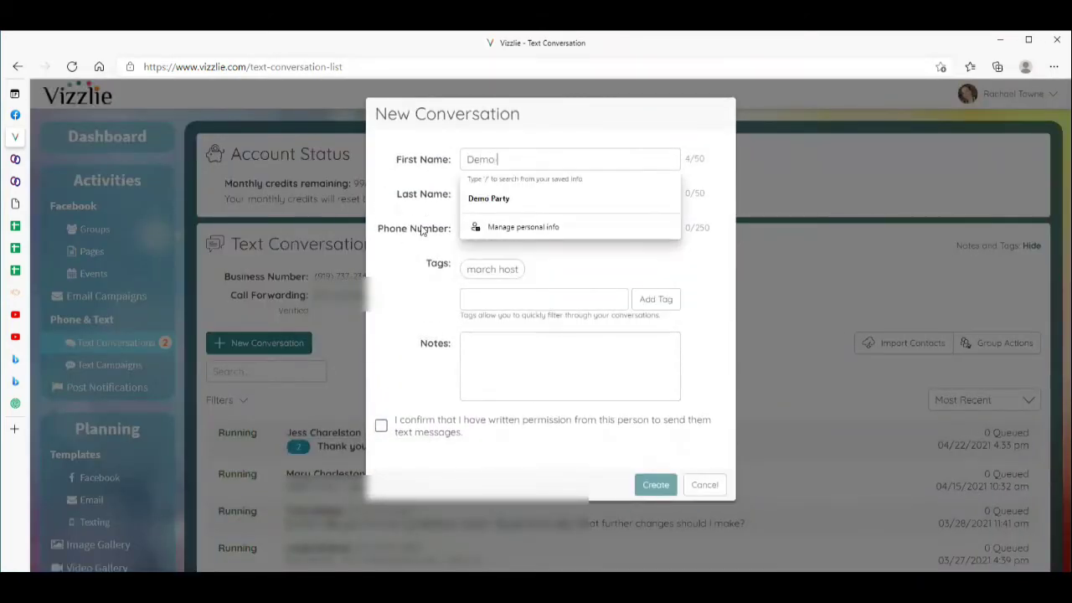
{"action": "key", "text": "Tab"}
{"action": "type", "text": "Name"}
{"action": "key", "text": "Tab"}
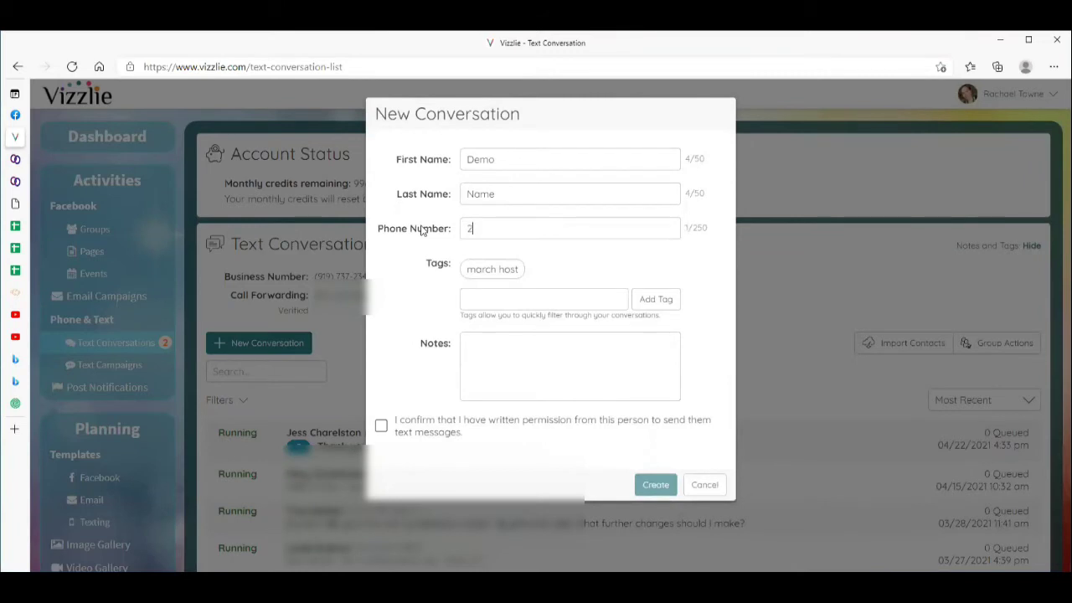
Tag the contact 'customer', note firming, eye cream, mascara, confirm texting permission, and create it.
{"action": "key", "text": "Tab"}
{"action": "type", "text": "customer"}
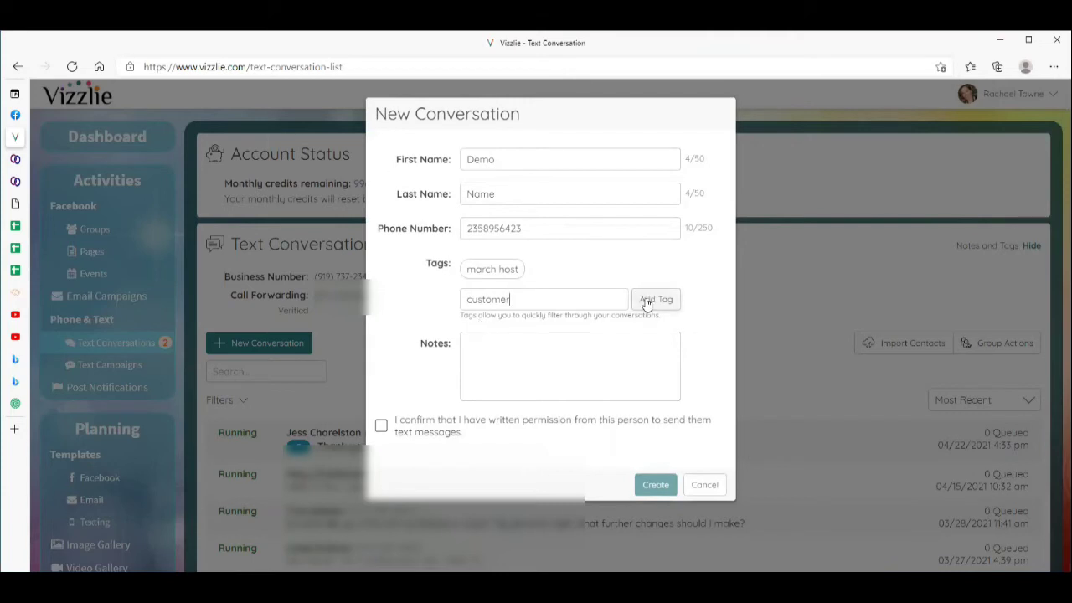
{"action": "left_click", "coordinate": [644, 303]}
{"action": "left_click", "coordinate": [496, 355]}
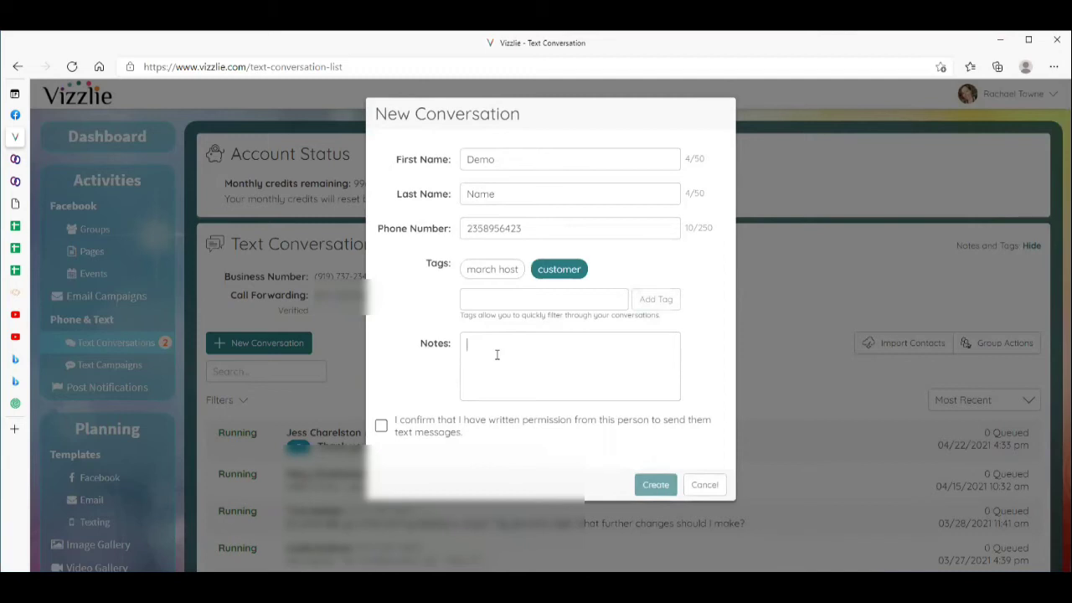
{"action": "type", "text": "irming, eye cream, mascara"}
{"action": "left_click", "coordinate": [382, 428]}
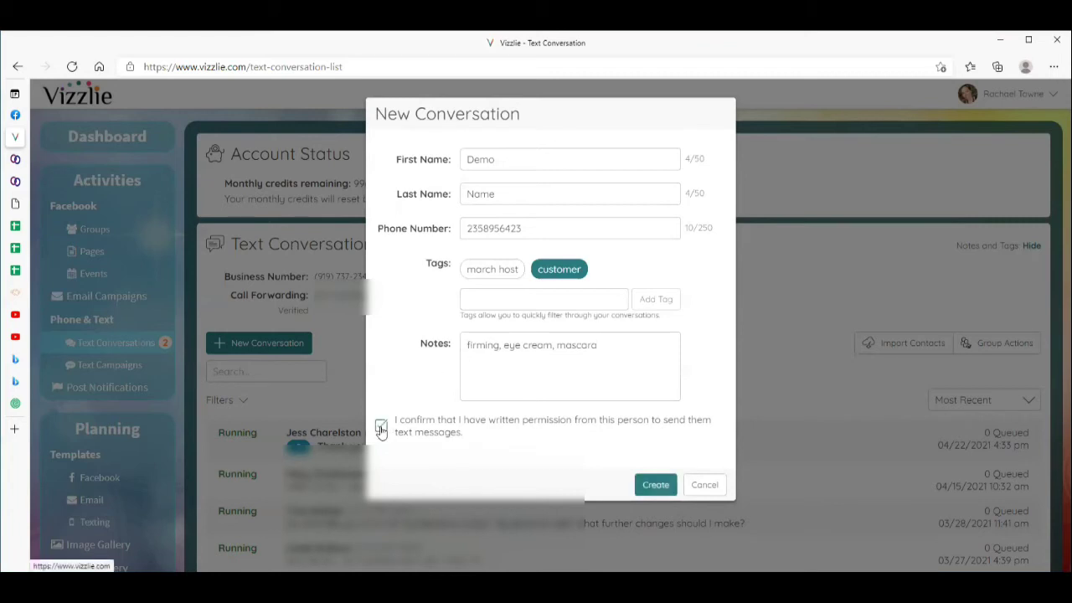
{"action": "left_click", "coordinate": [656, 485]}
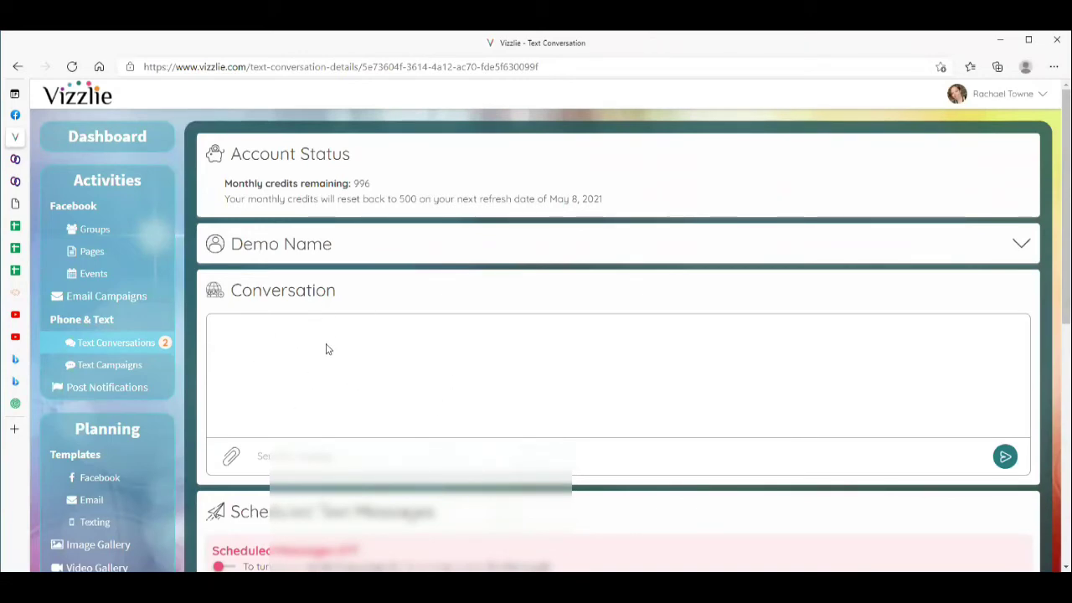
Load the 'Thank you for your order' template, scheduling three messages from May 5 to June 24.
{"action": "scroll", "coordinate": [327, 360], "scroll_direction": "down", "scroll_amount": 4}
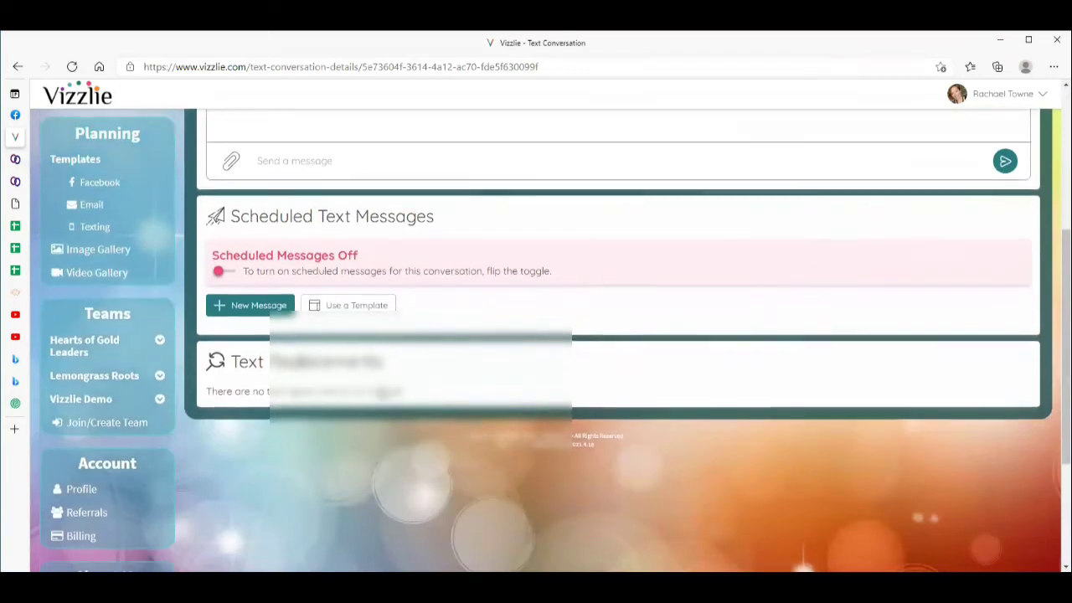
{"action": "left_click", "coordinate": [350, 304]}
{"action": "left_click", "coordinate": [431, 233]}
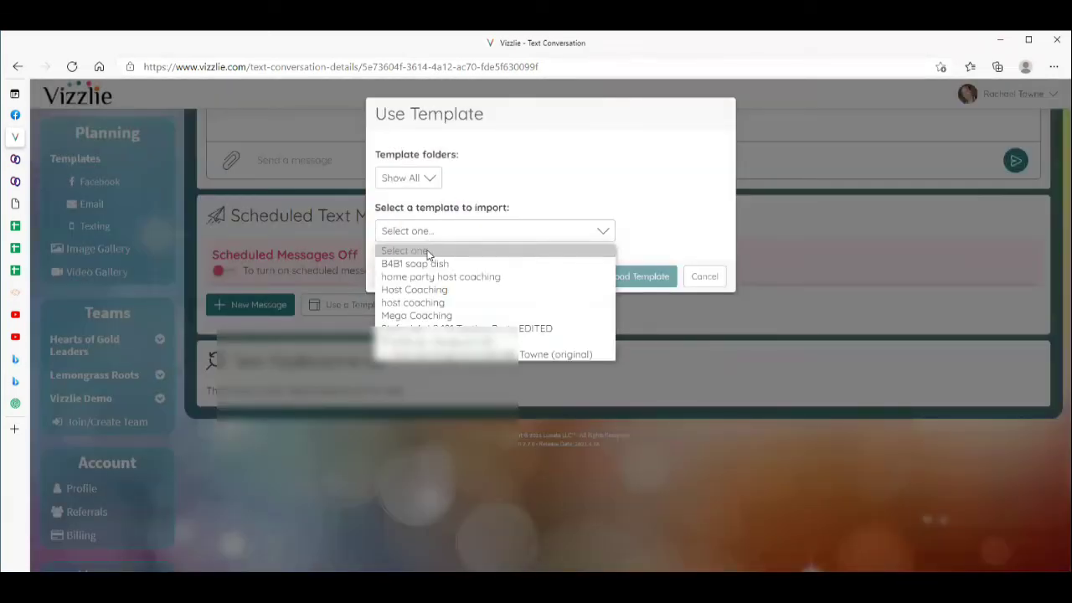
{"action": "left_click", "coordinate": [503, 342]}
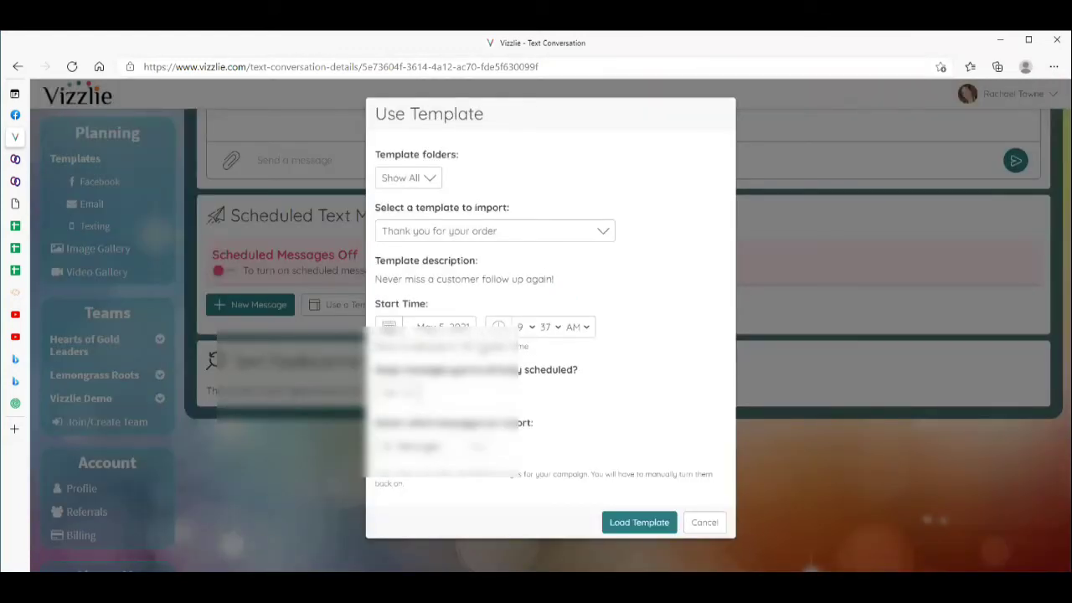
{"action": "left_click", "coordinate": [641, 524]}
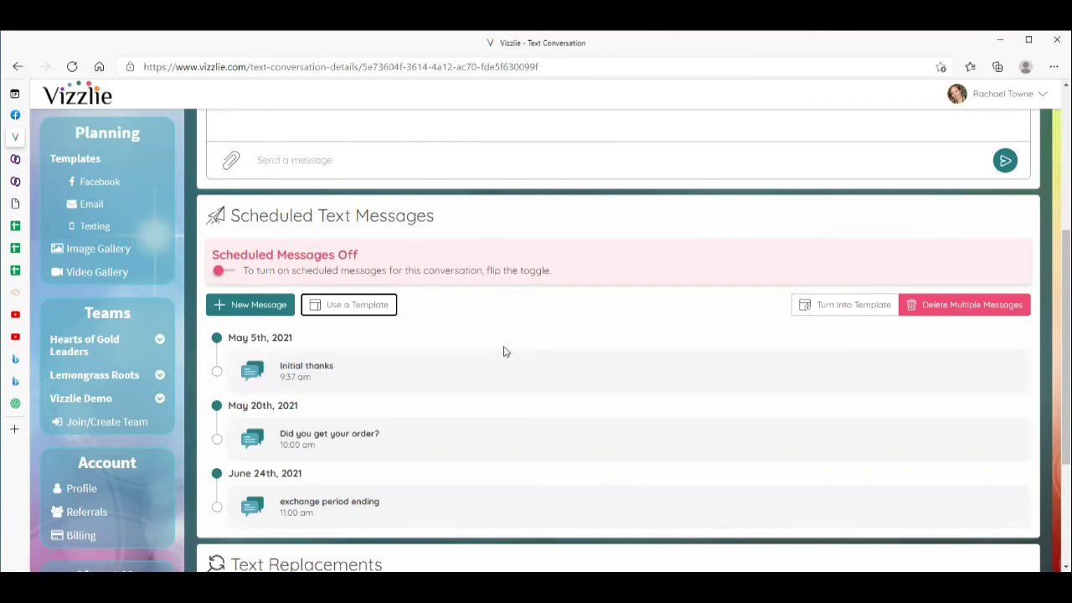
Check the three imported messages (May 5–June 24, 2021) and return to the Text Conversations list.
{"action": "scroll", "coordinate": [503, 351], "scroll_direction": "up", "scroll_amount": 3}
{"action": "scroll", "coordinate": [504, 352], "scroll_direction": "up", "scroll_amount": 2}
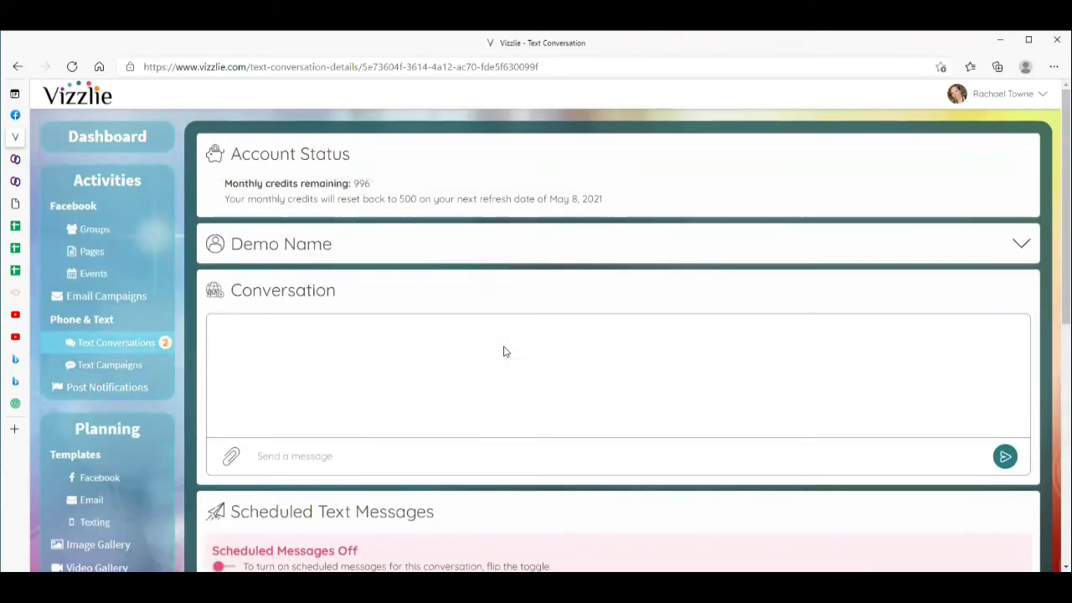
{"action": "left_click", "coordinate": [19, 66]}
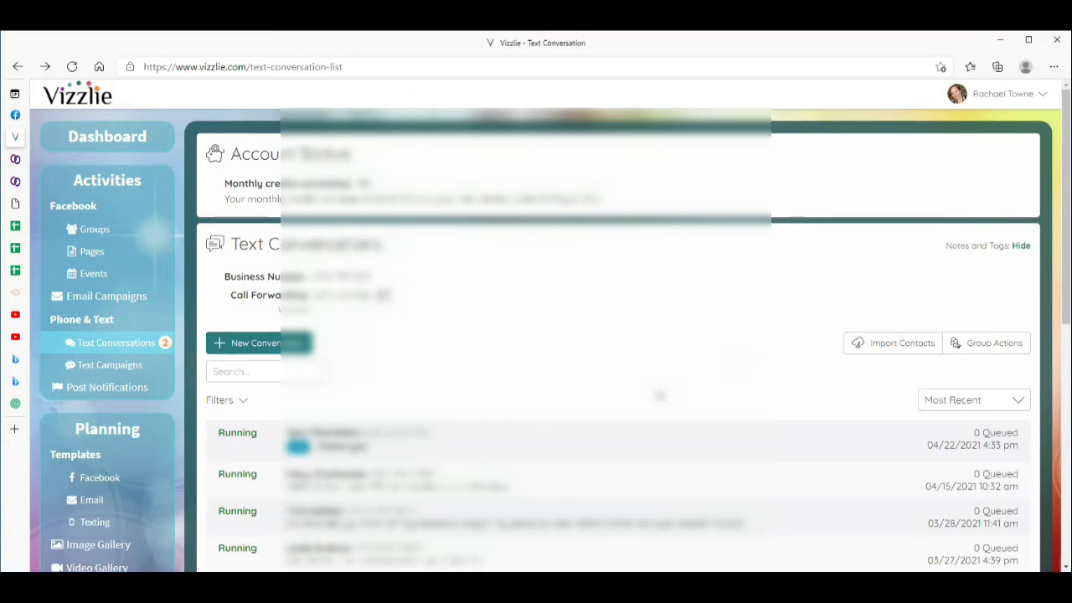
{"action": "scroll", "coordinate": [635, 382], "scroll_direction": "down", "scroll_amount": 3}
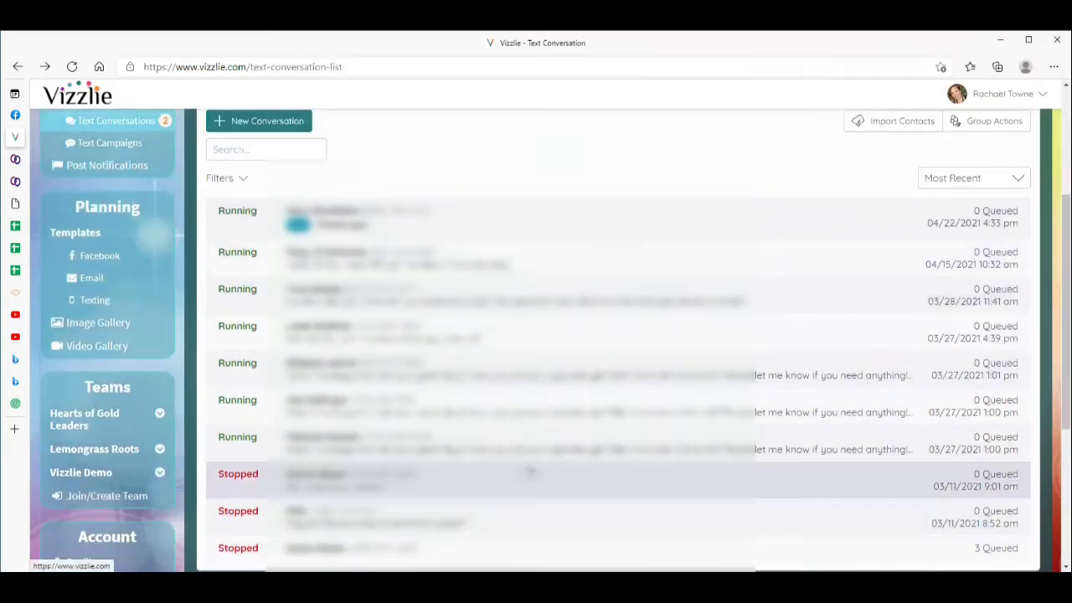
{"action": "scroll", "coordinate": [873, 354], "scroll_direction": "up", "scroll_amount": 3}
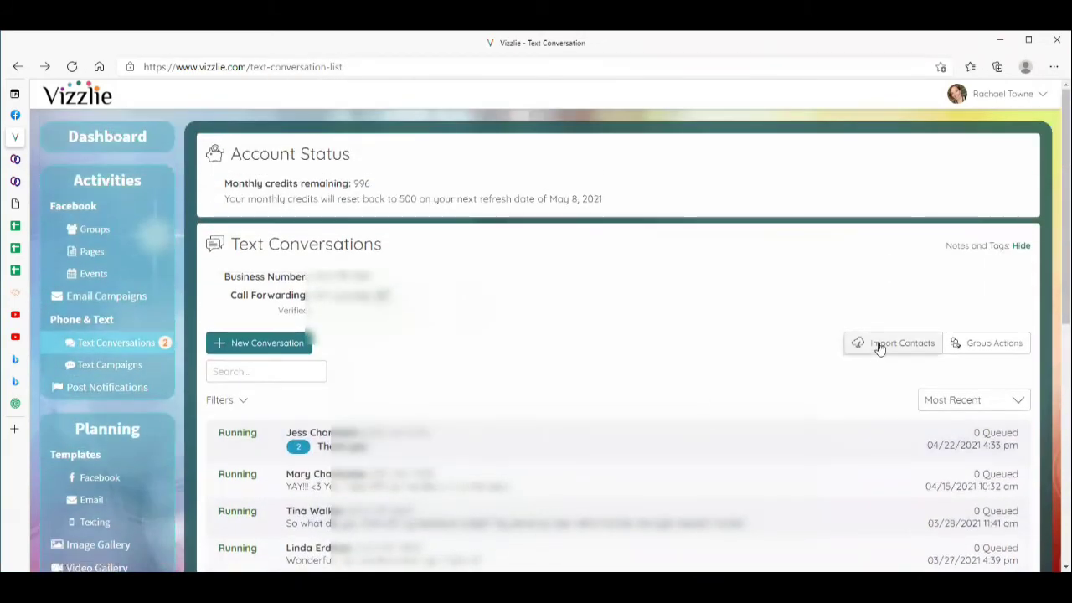
Open the Import Contacts dialog and switch to the contacts spreadsheet in Google Sheets.
{"action": "left_click", "coordinate": [879, 346]}
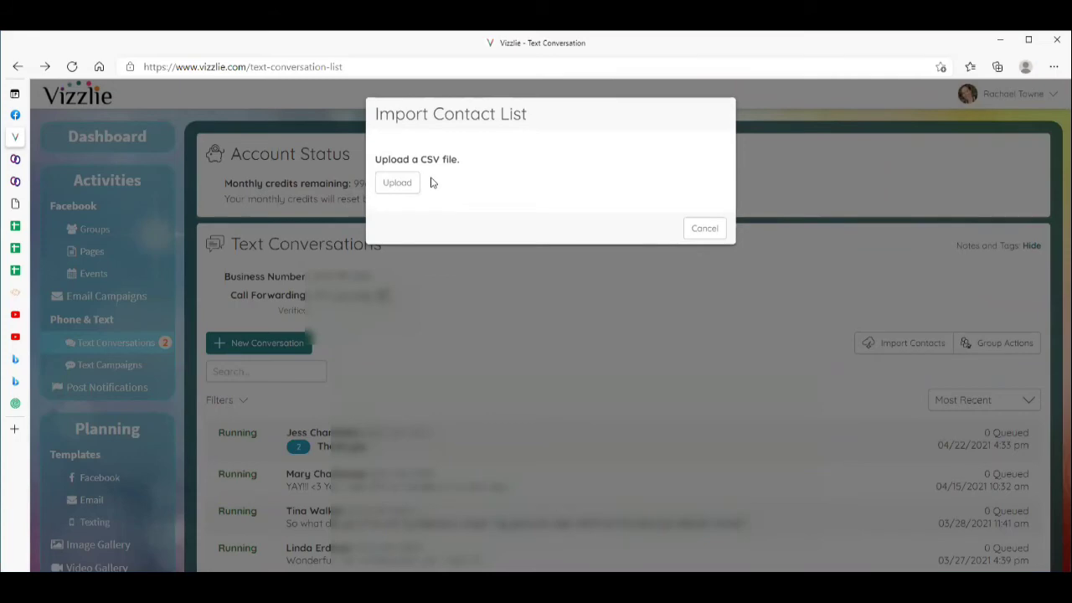
{"action": "left_click", "coordinate": [14, 226]}
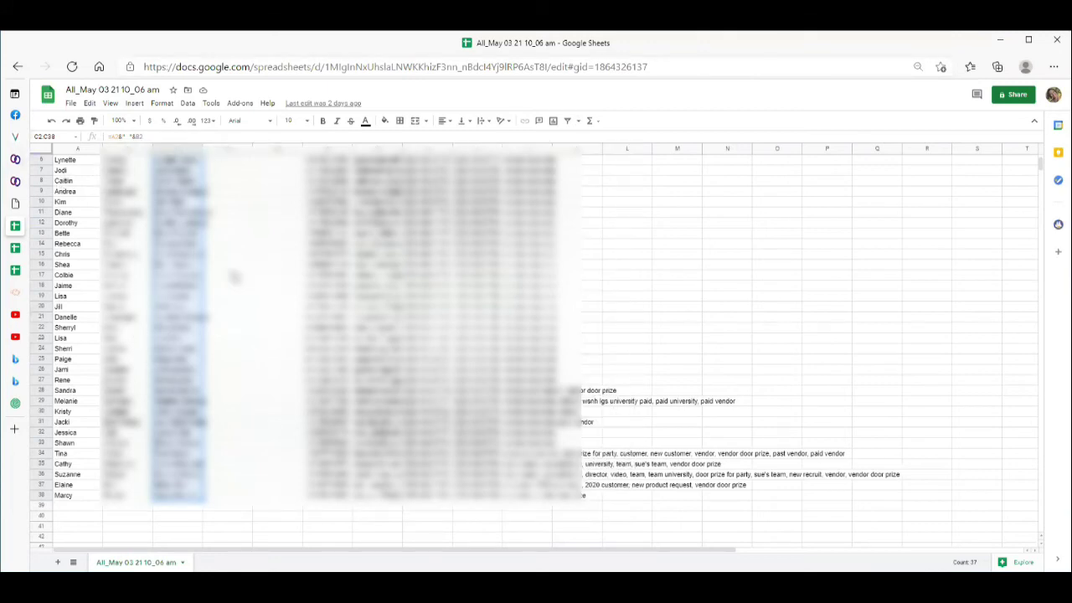
Check the spreadsheet's File > Download formats without changes, then return to Vizzlie's import dialog.
{"action": "left_click", "coordinate": [260, 213]}
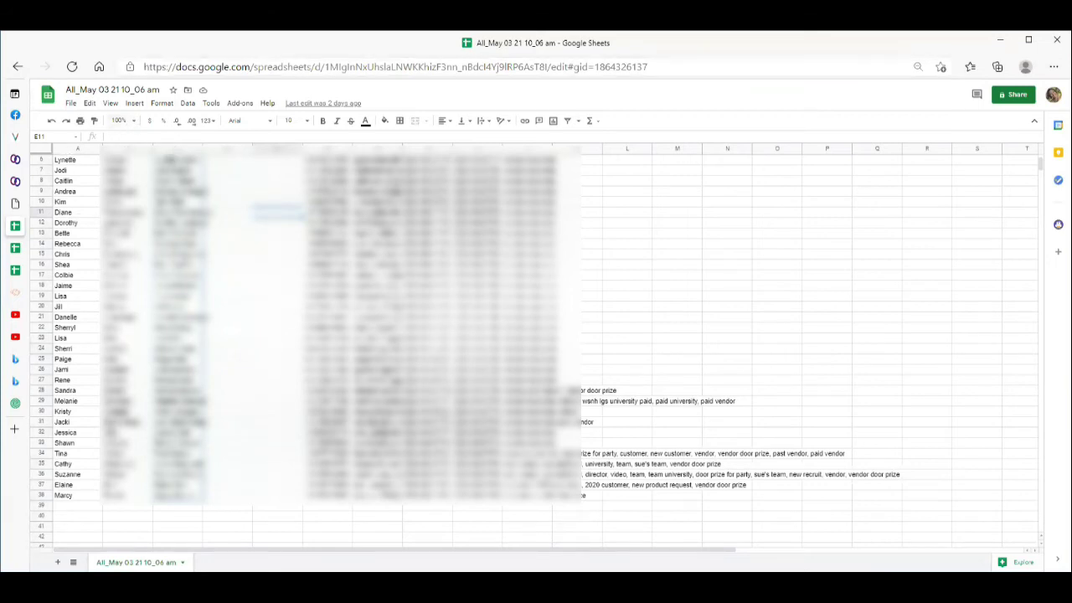
{"action": "left_click", "coordinate": [72, 103]}
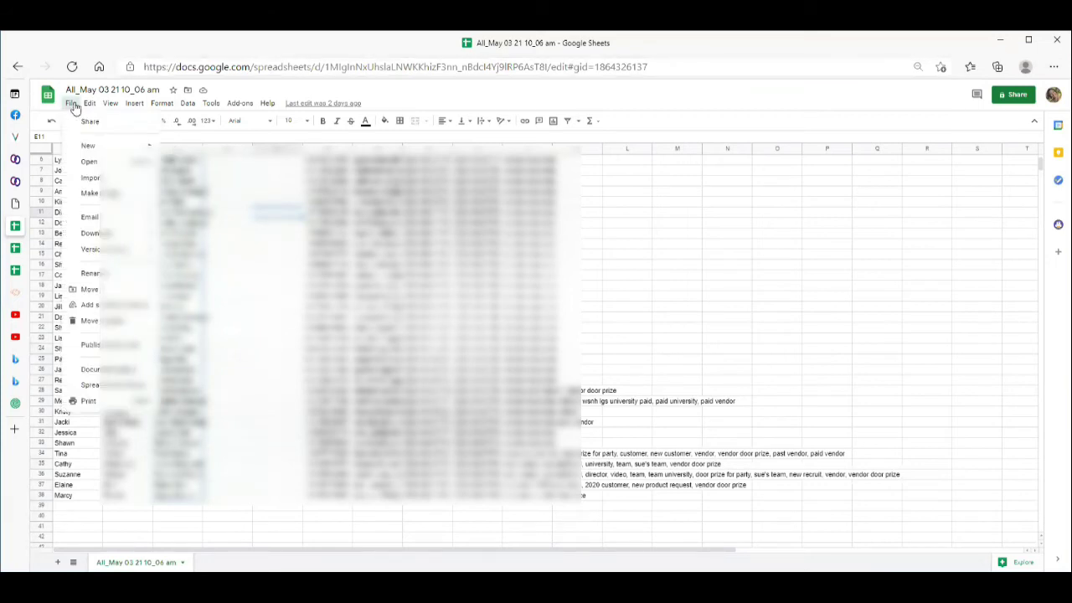
{"action": "mouse_move", "coordinate": [149, 237]}
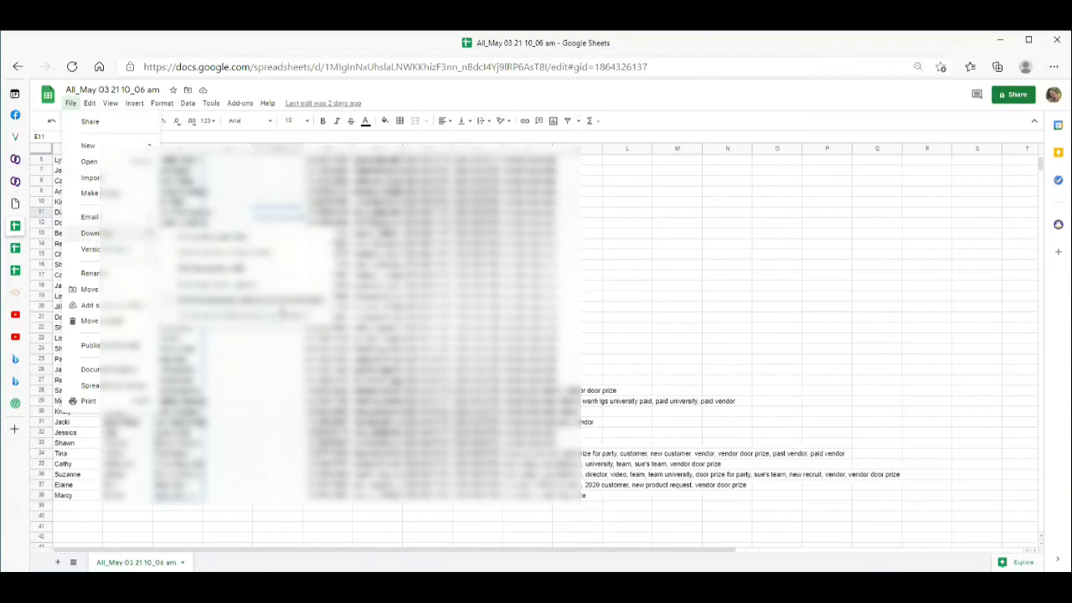
{"action": "left_click", "coordinate": [258, 352]}
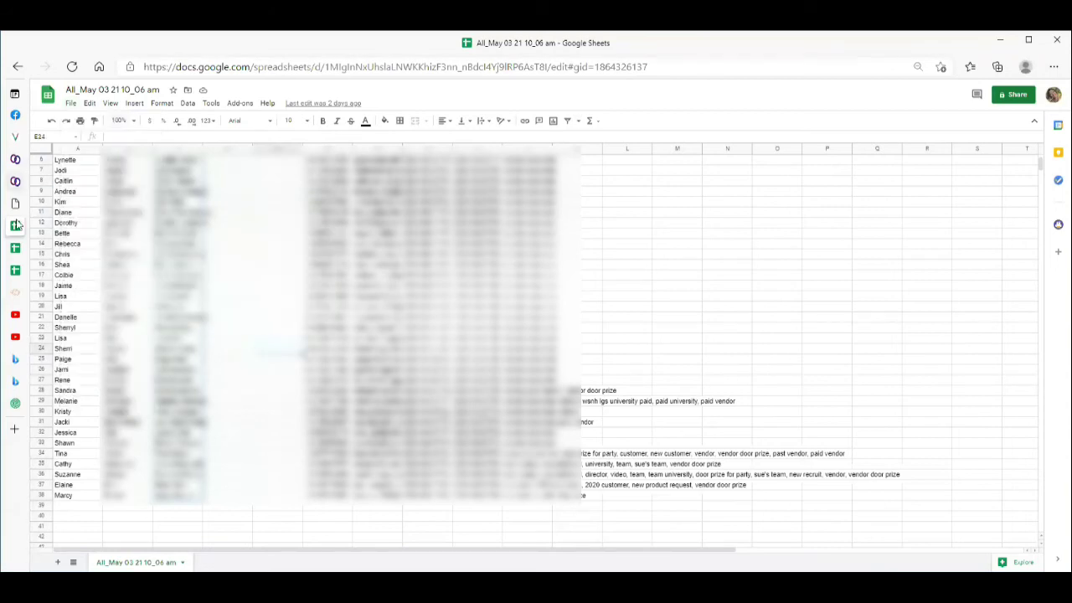
{"action": "mouse_move", "coordinate": [15, 181]}
{"action": "left_click", "coordinate": [24, 136]}
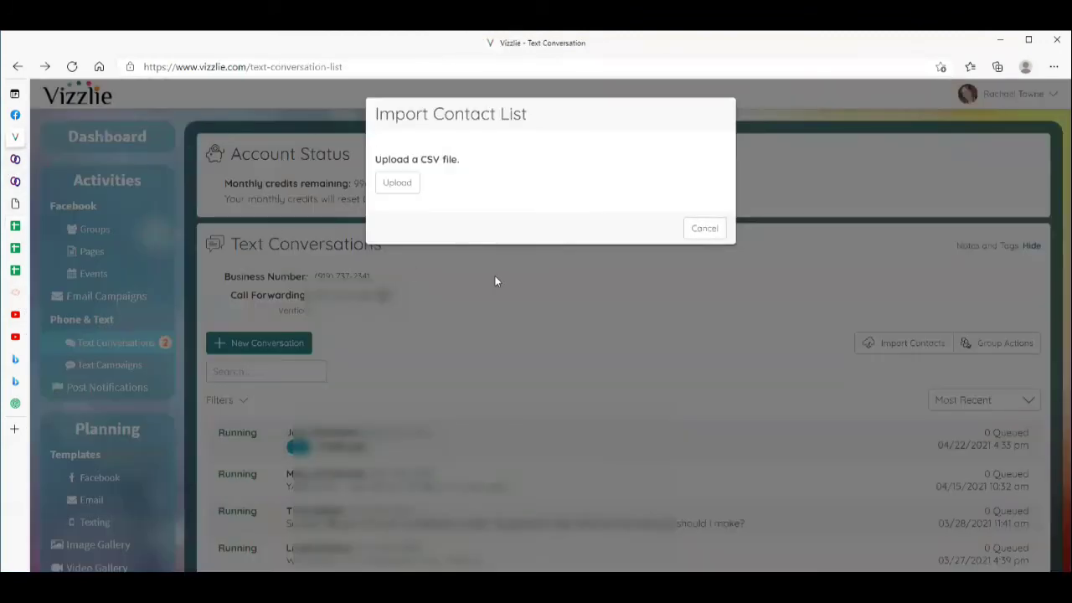
Abandon the contact import without choosing a CSV file, then open Group Actions.
{"action": "left_click", "coordinate": [398, 185]}
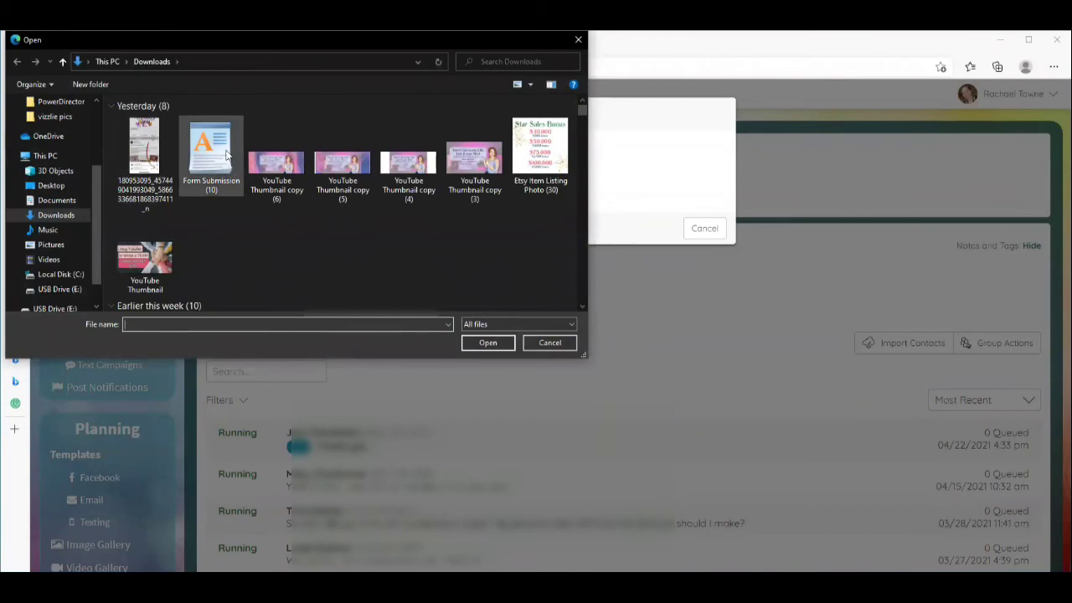
{"action": "left_click", "coordinate": [553, 343]}
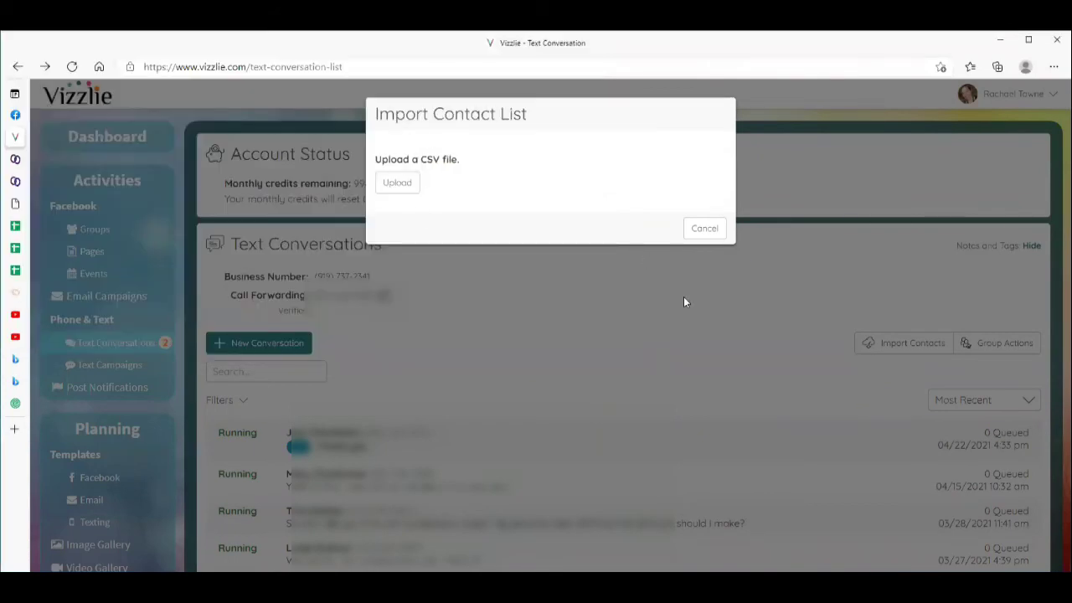
{"action": "left_click", "coordinate": [704, 228]}
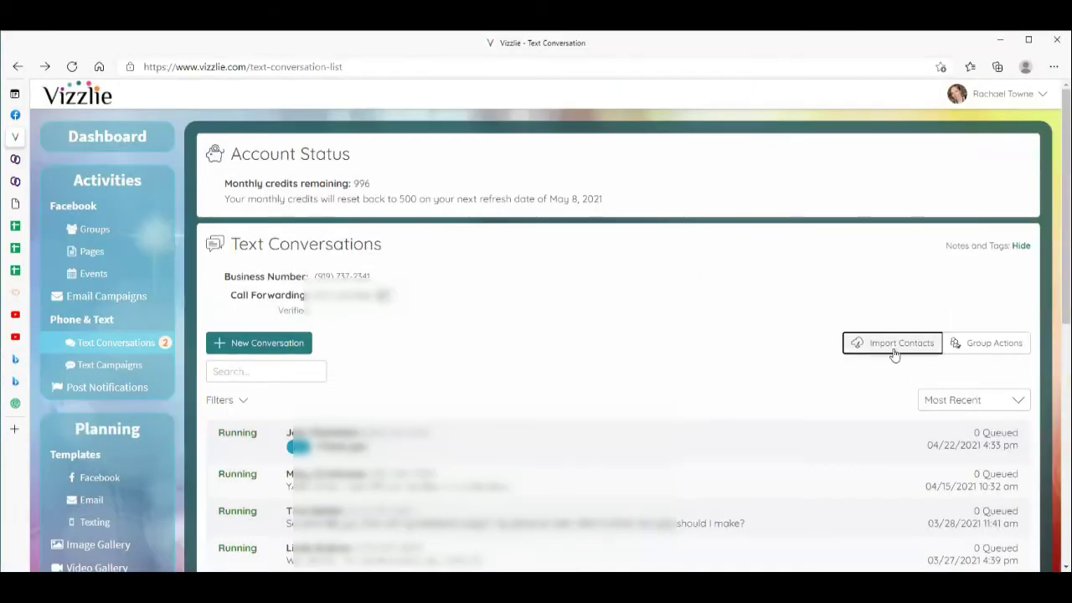
{"action": "left_click", "coordinate": [981, 348]}
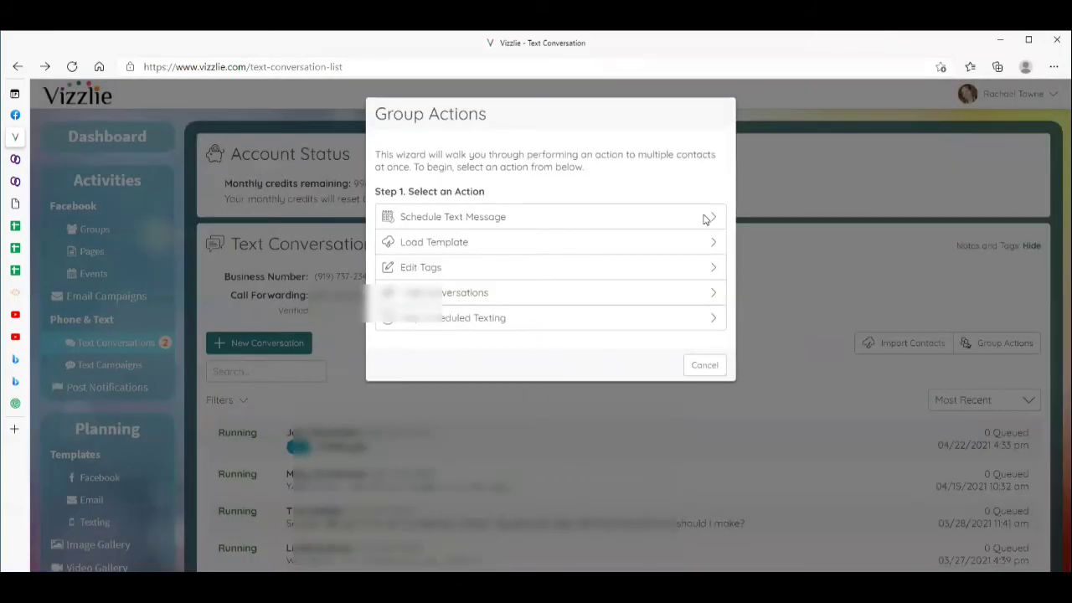
Choose the Load Template group action and add nine contacts as recipients.
{"action": "left_click", "coordinate": [453, 243]}
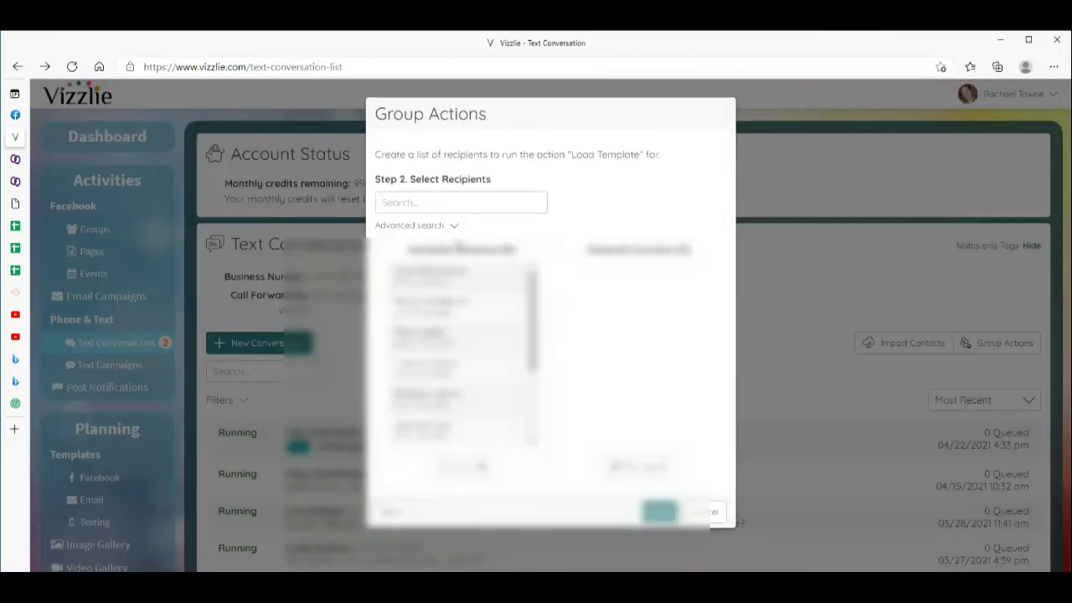
{"action": "left_click", "coordinate": [458, 274]}
{"action": "left_click", "coordinate": [458, 320]}
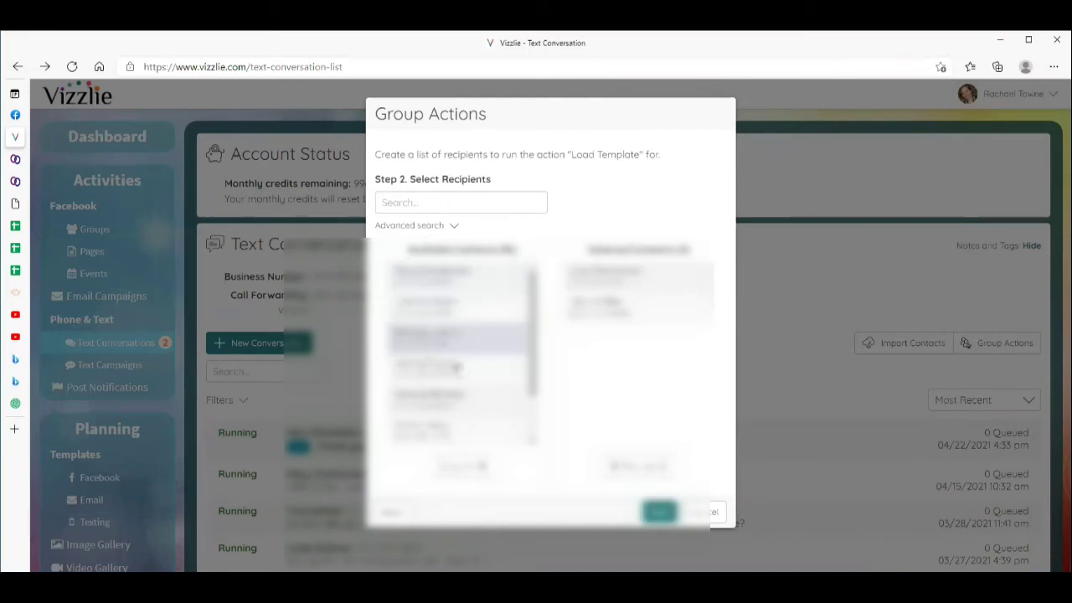
{"action": "left_click", "coordinate": [459, 401]}
{"action": "left_click", "coordinate": [460, 433]}
{"action": "left_click", "coordinate": [441, 315]}
{"action": "left_click", "coordinate": [441, 285]}
{"action": "left_click", "coordinate": [444, 315]}
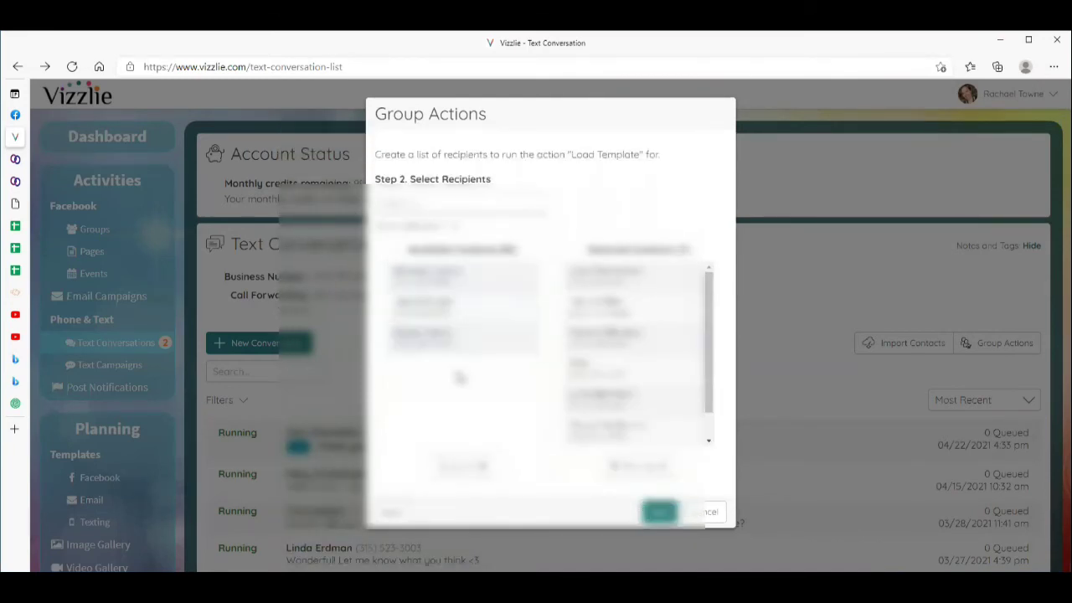
{"action": "left_click", "coordinate": [457, 283]}
{"action": "left_click", "coordinate": [457, 311]}
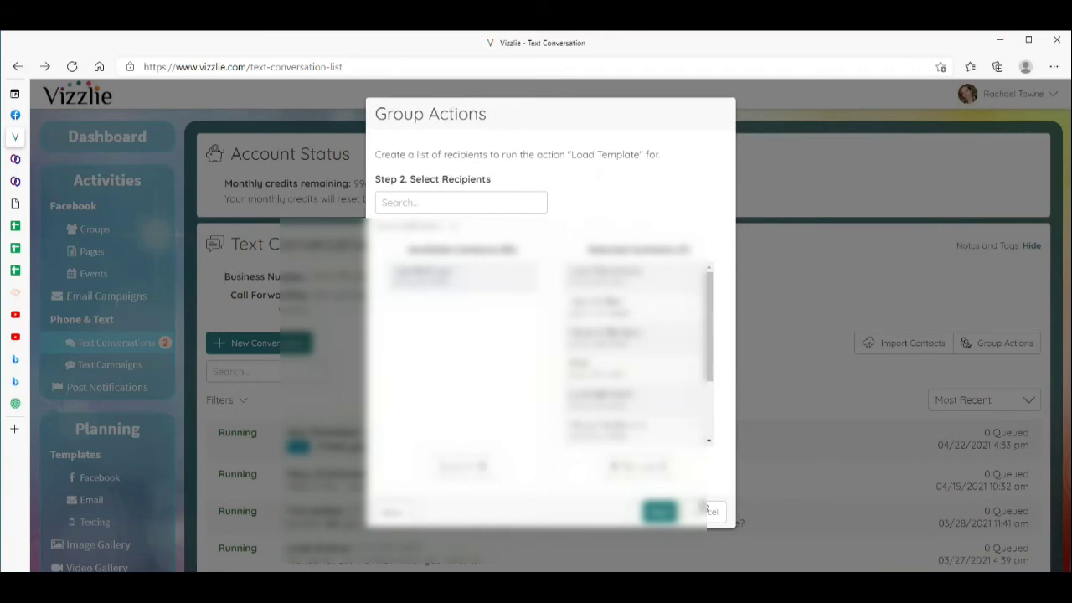
Select 'Thank you for your order' as the template, starting May 5, 2021 at 9:39 AM.
{"action": "left_click", "coordinate": [659, 512]}
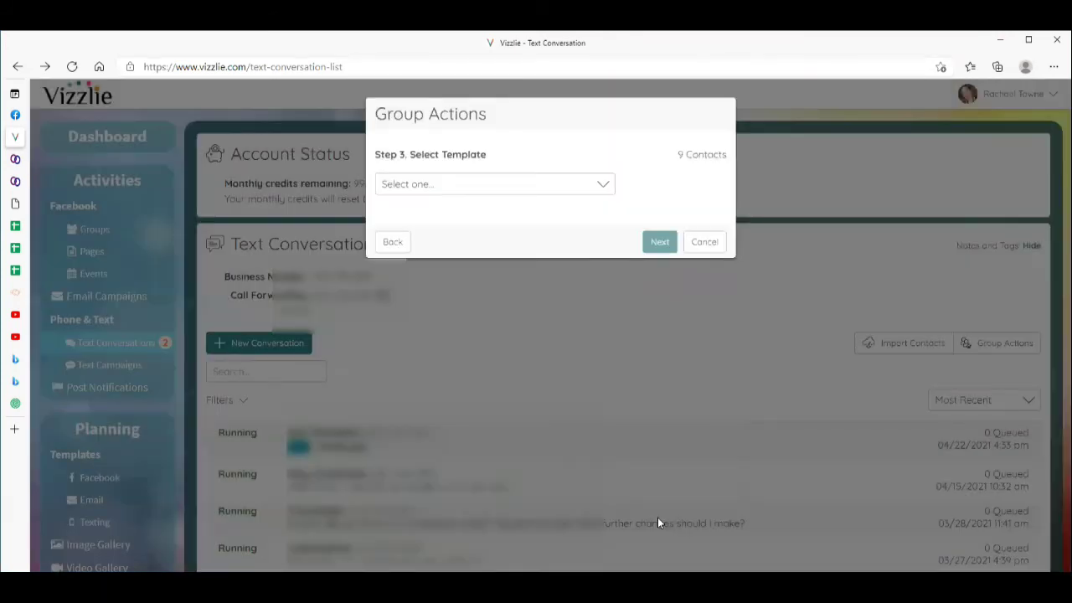
{"action": "left_click", "coordinate": [420, 186]}
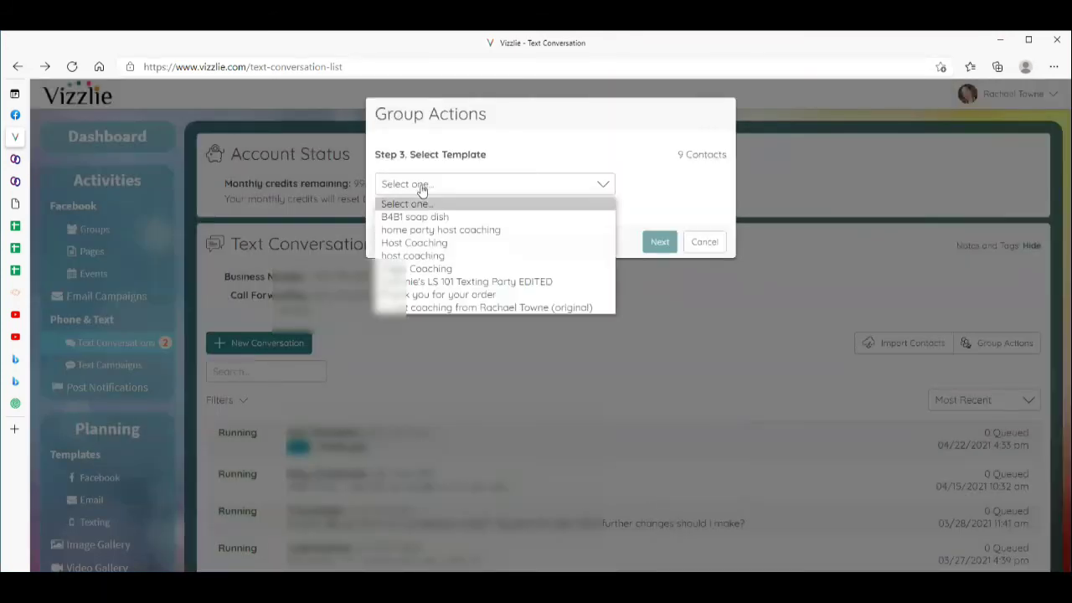
{"action": "left_click", "coordinate": [426, 295]}
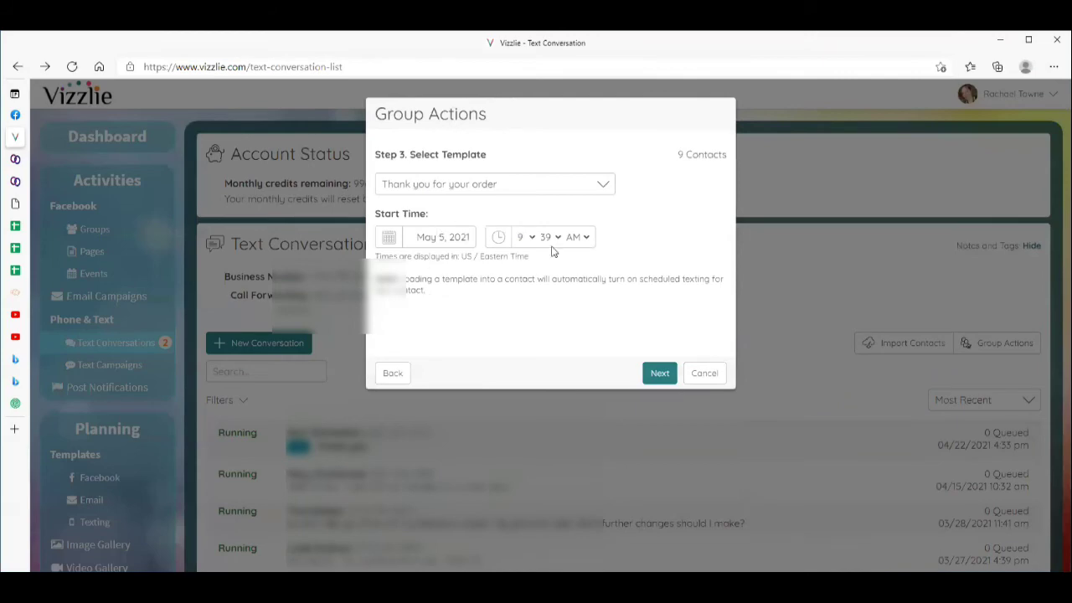
Fill the Initial thanks message's first-name placeholder from each contact's First Name, then continue to review.
{"action": "left_click", "coordinate": [660, 374]}
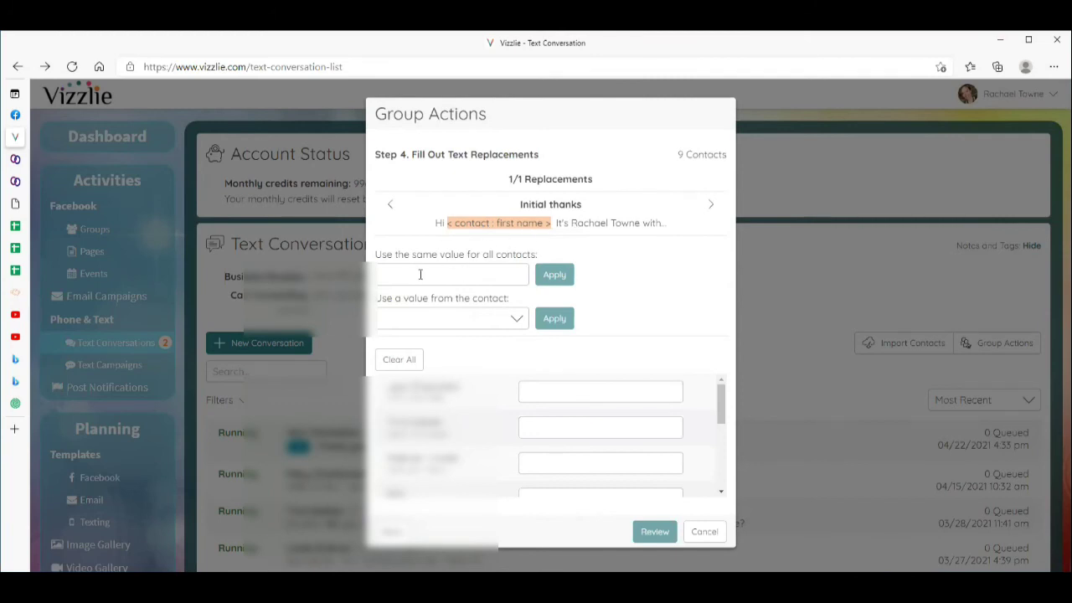
{"action": "left_click", "coordinate": [515, 322]}
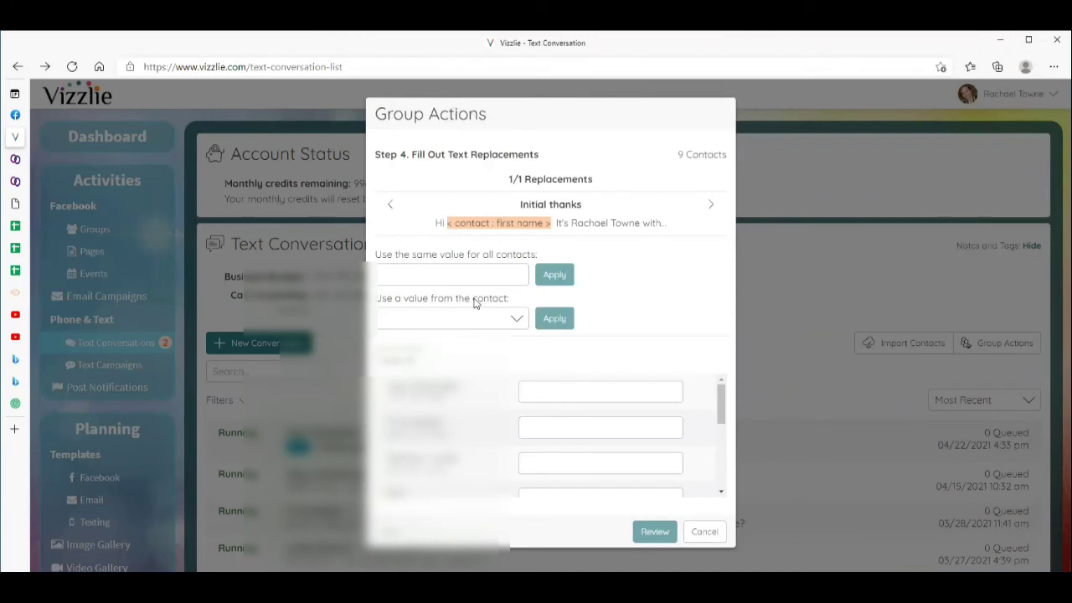
{"action": "left_click", "coordinate": [517, 324]}
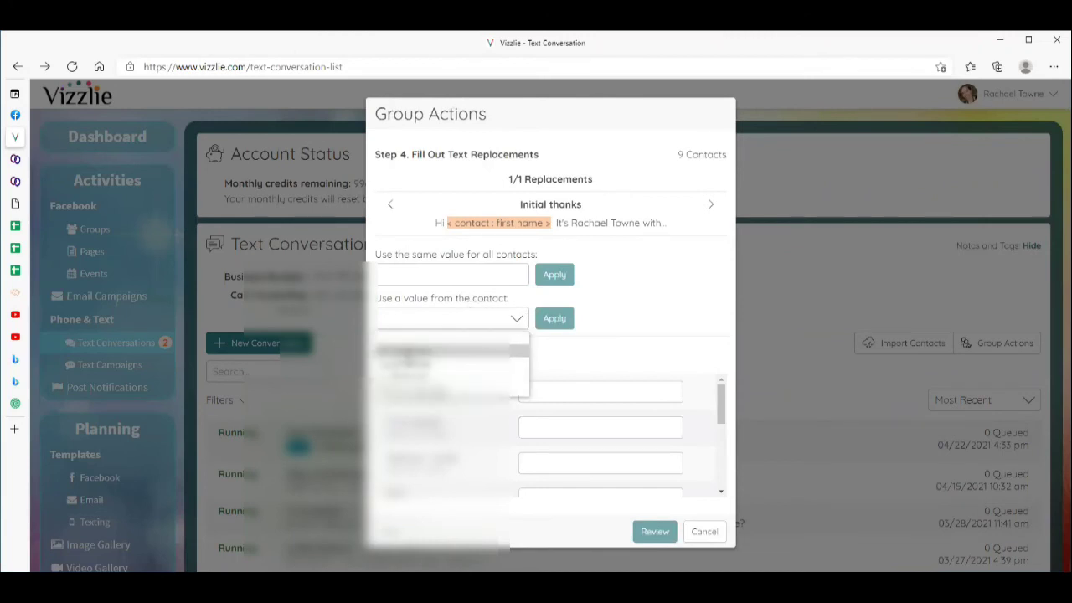
{"action": "left_click", "coordinate": [406, 363]}
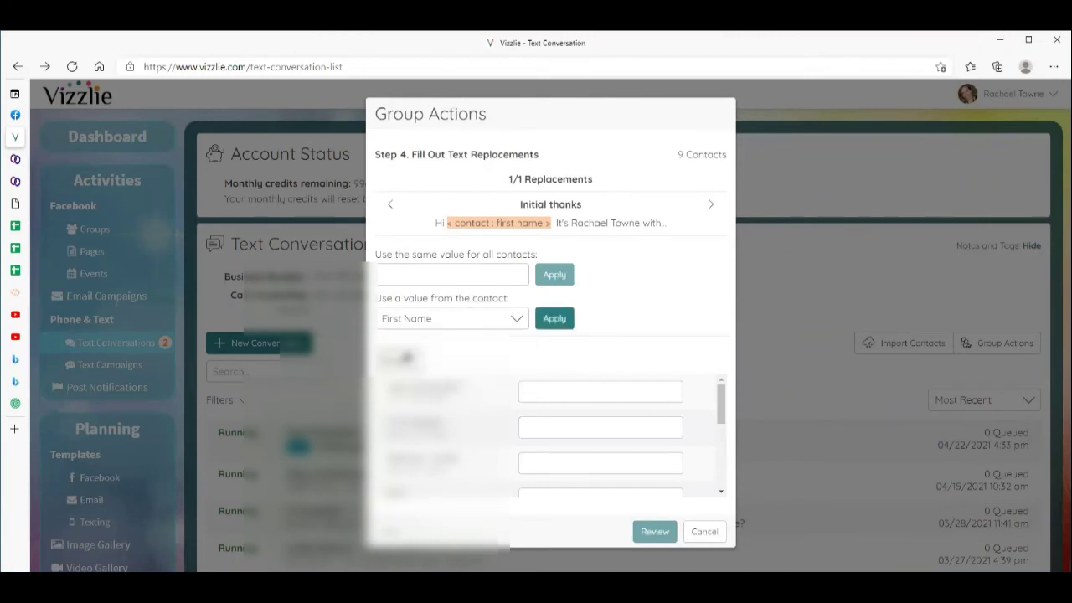
{"action": "left_click", "coordinate": [555, 319]}
{"action": "scroll", "coordinate": [545, 411], "scroll_direction": "down", "scroll_amount": 3}
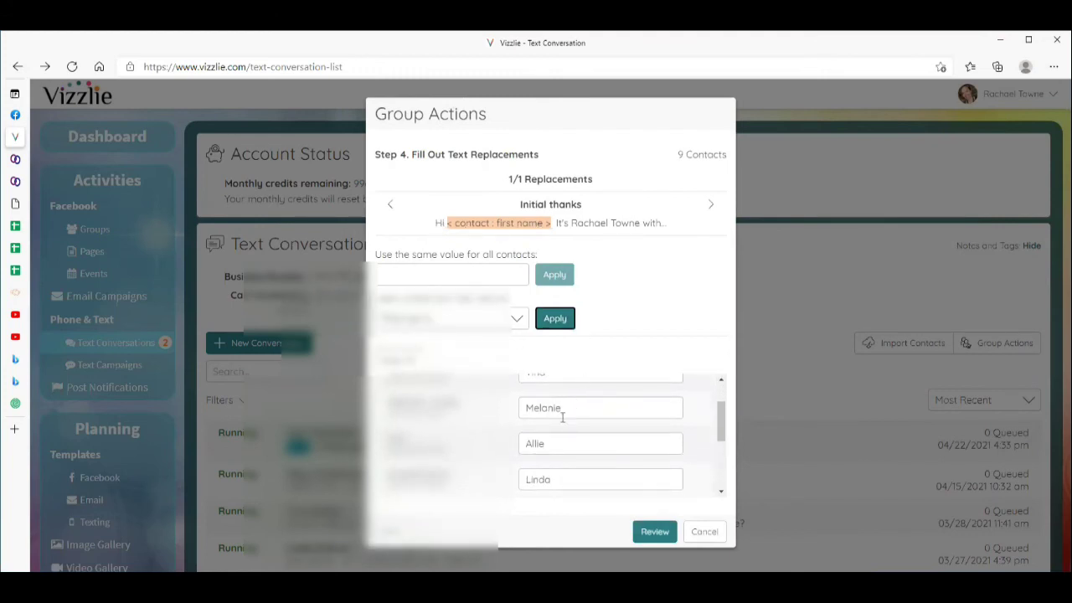
{"action": "scroll", "coordinate": [567, 418], "scroll_direction": "down", "scroll_amount": 5}
{"action": "scroll", "coordinate": [567, 441], "scroll_direction": "up", "scroll_amount": 2}
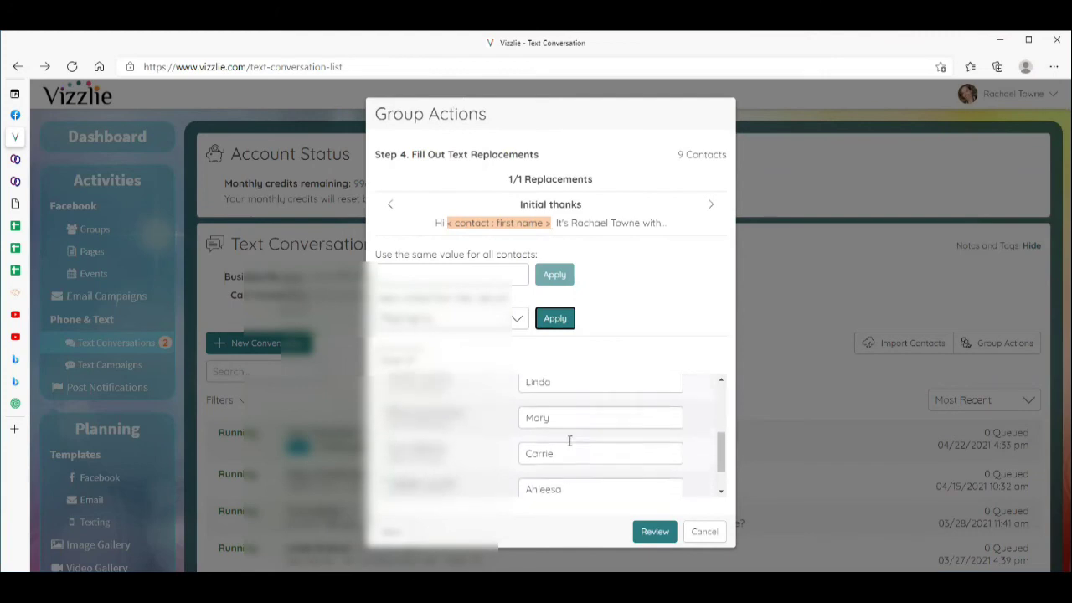
{"action": "left_click", "coordinate": [651, 532]}
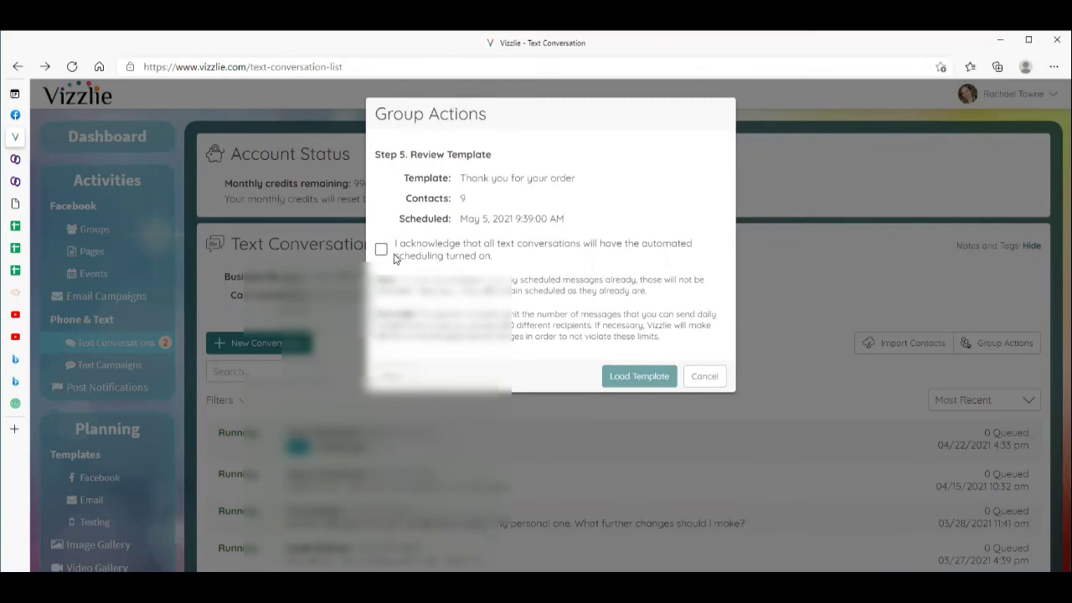
Accept the automated-scheduling acknowledgement and load the 'Thank you for your order' template for all 9 contacts.
{"action": "left_click", "coordinate": [381, 249]}
{"action": "left_click", "coordinate": [634, 377]}
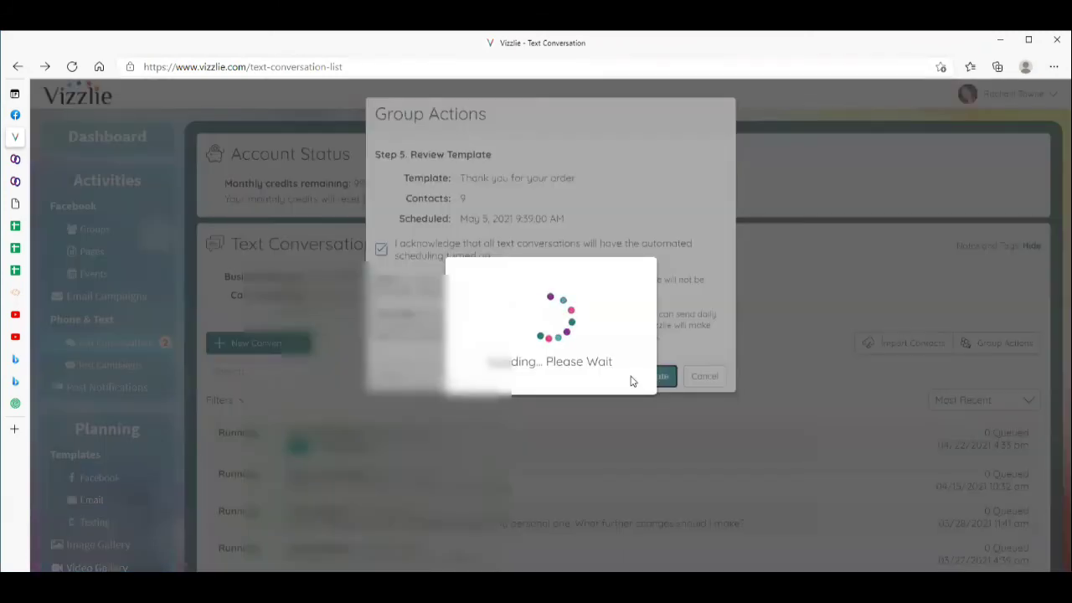